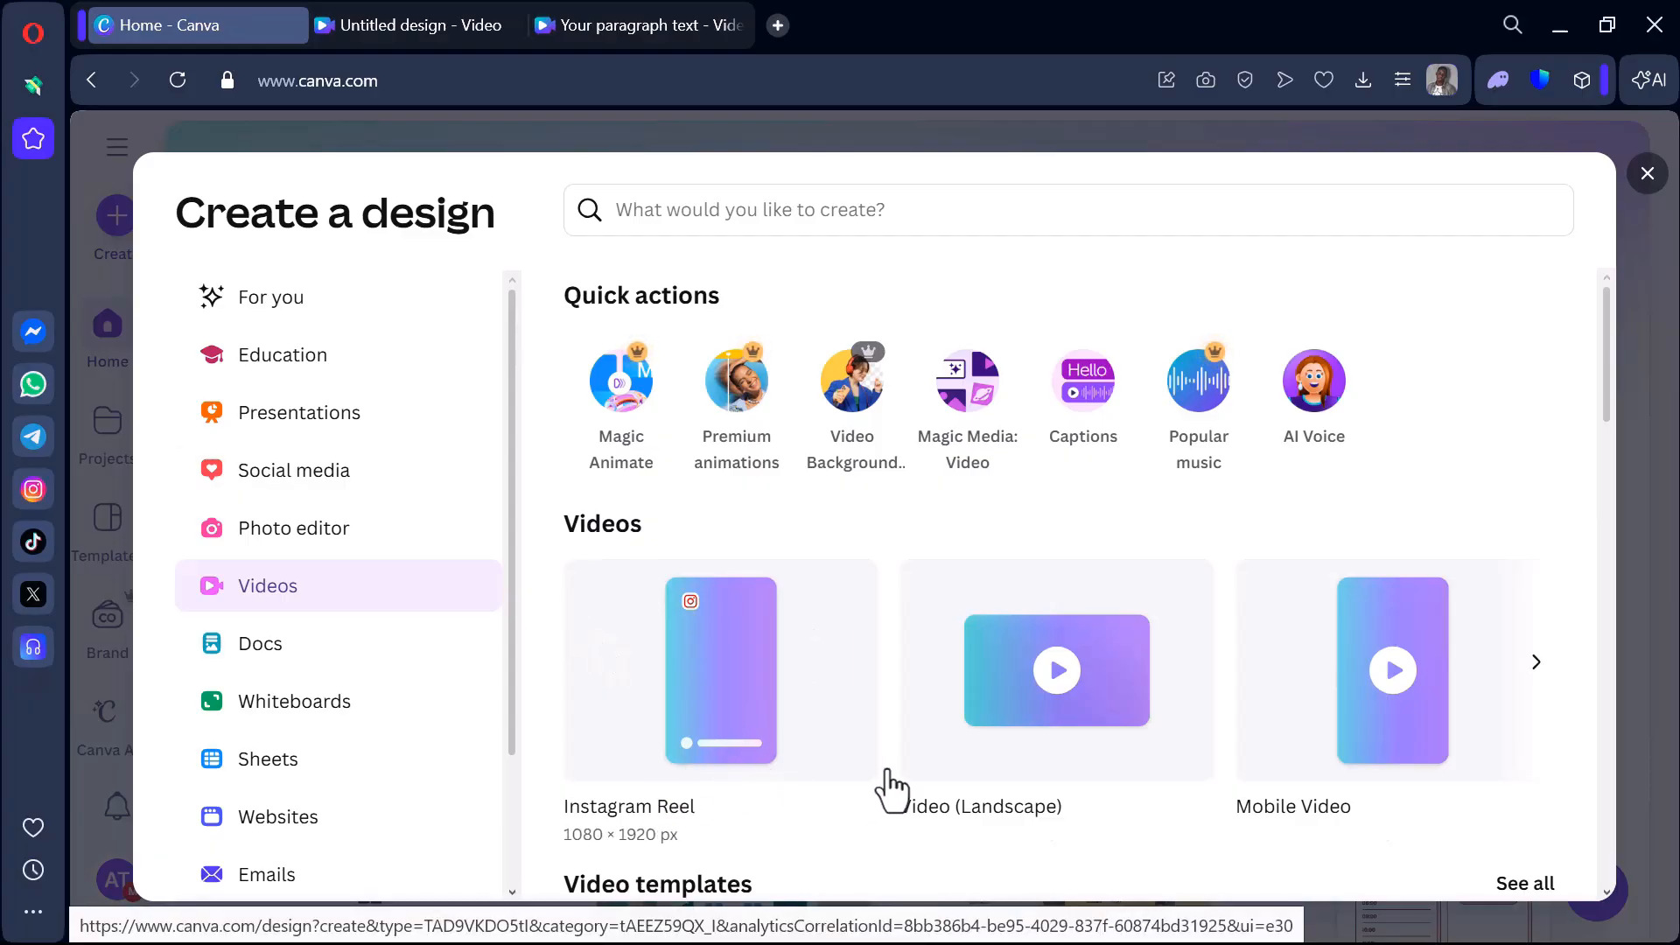
Create a new Video (Landscape) design from the Videos category and switch to the neighbouring untitled video design.
left_click(1530, 674)
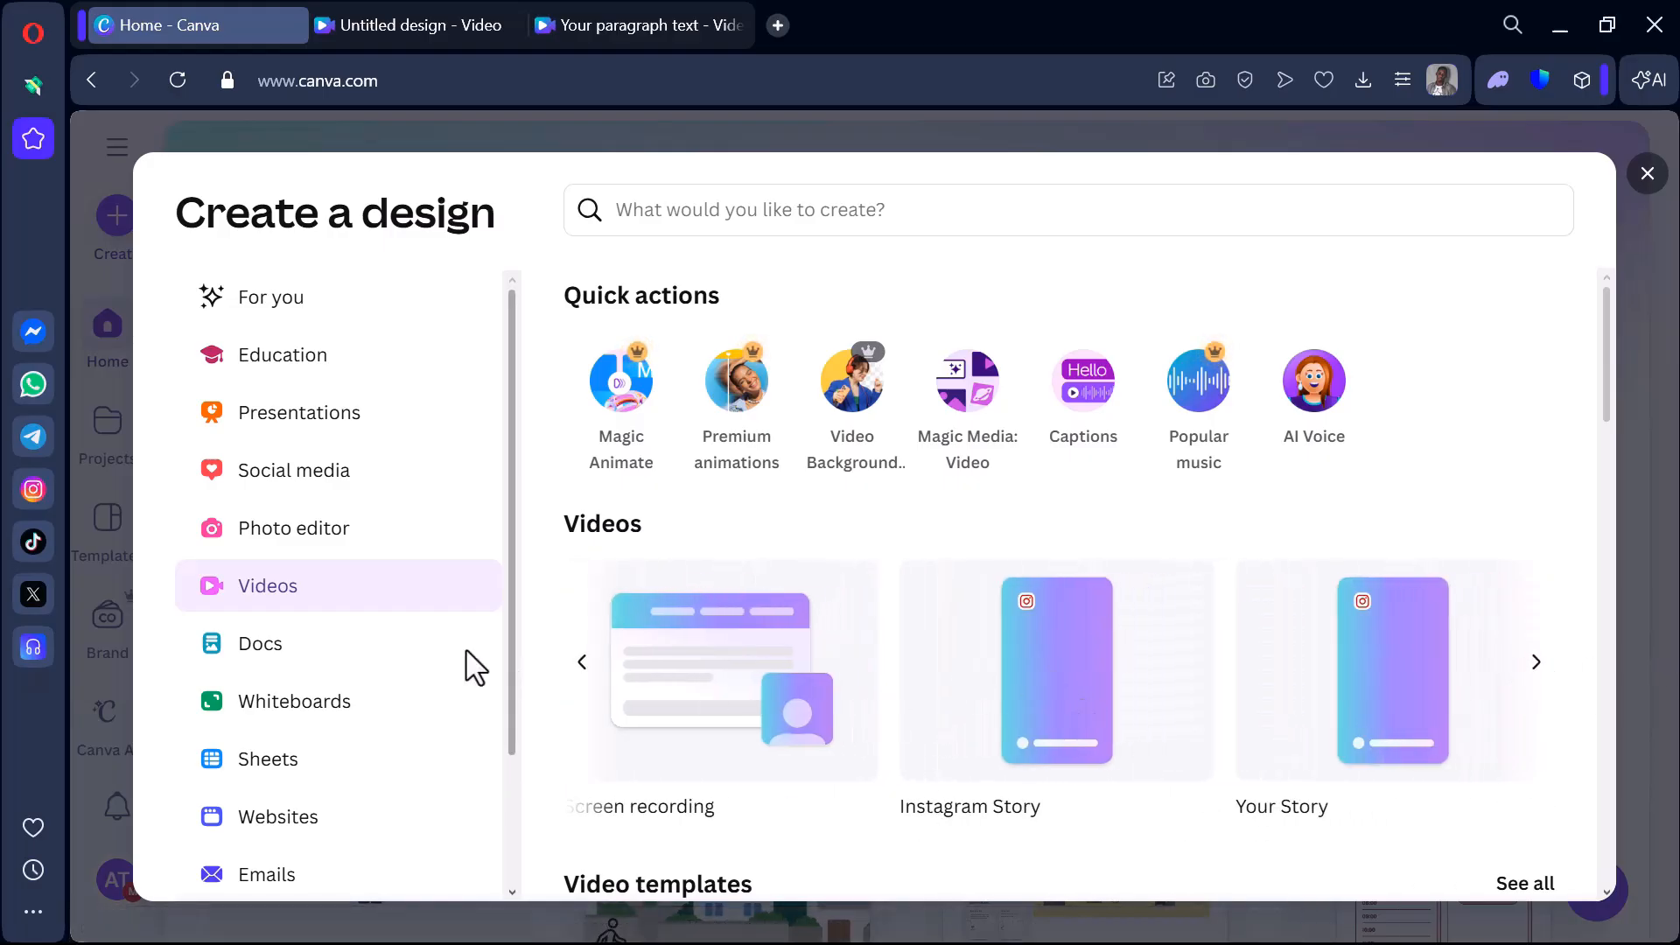
left_click(581, 665)
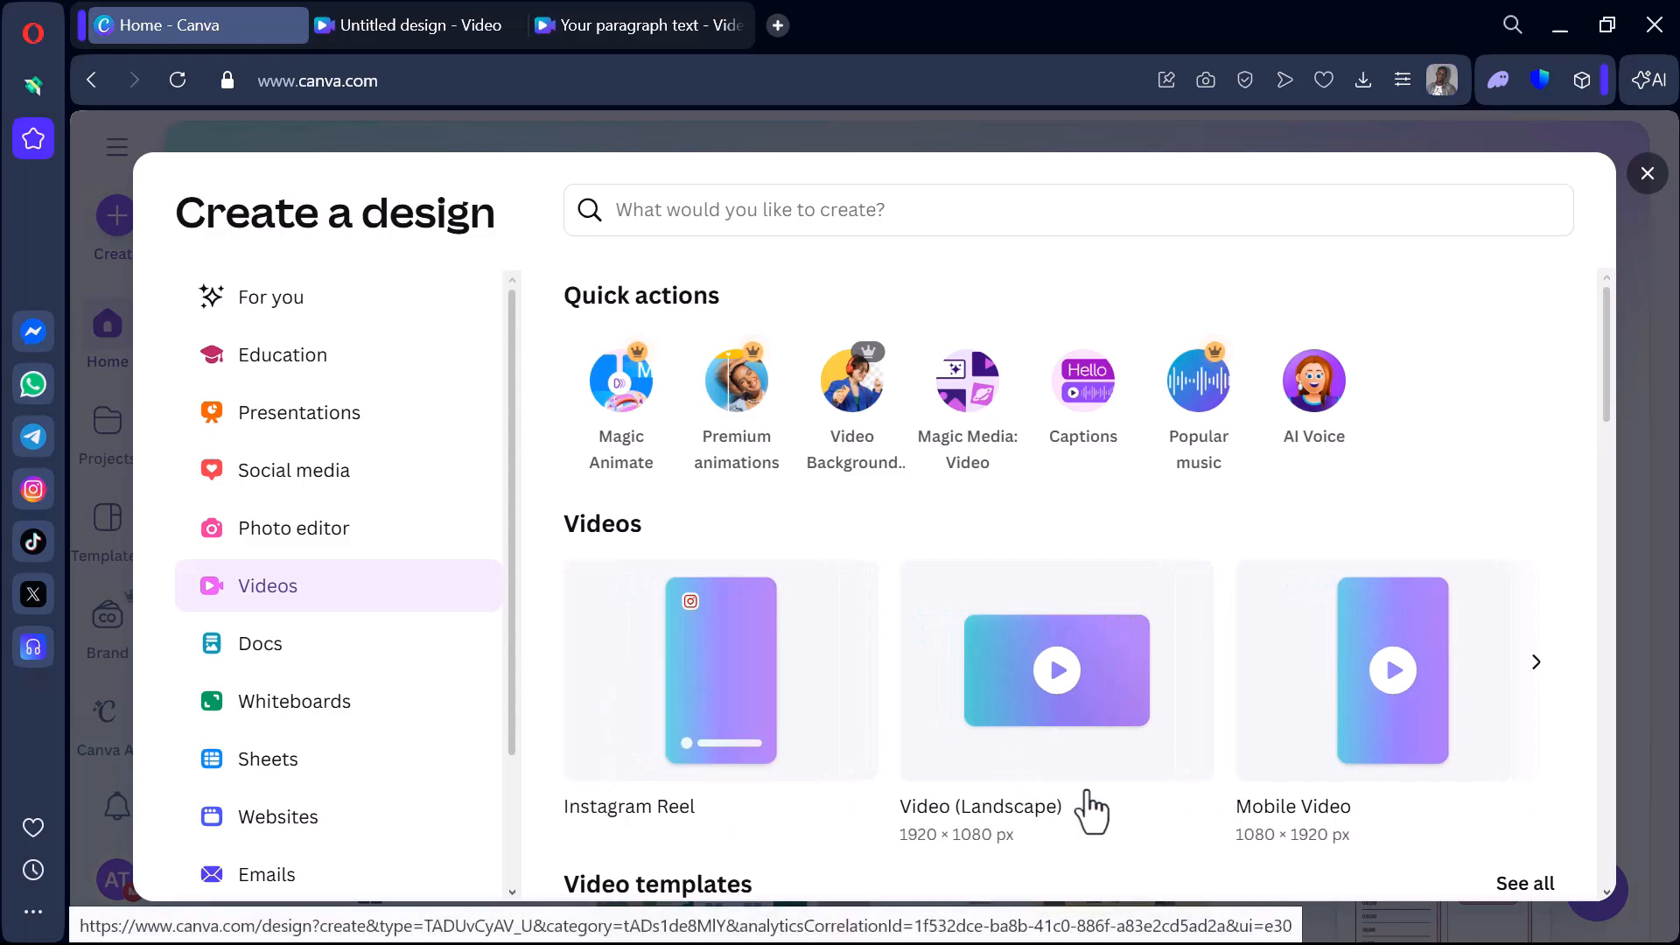
left_click(1089, 708)
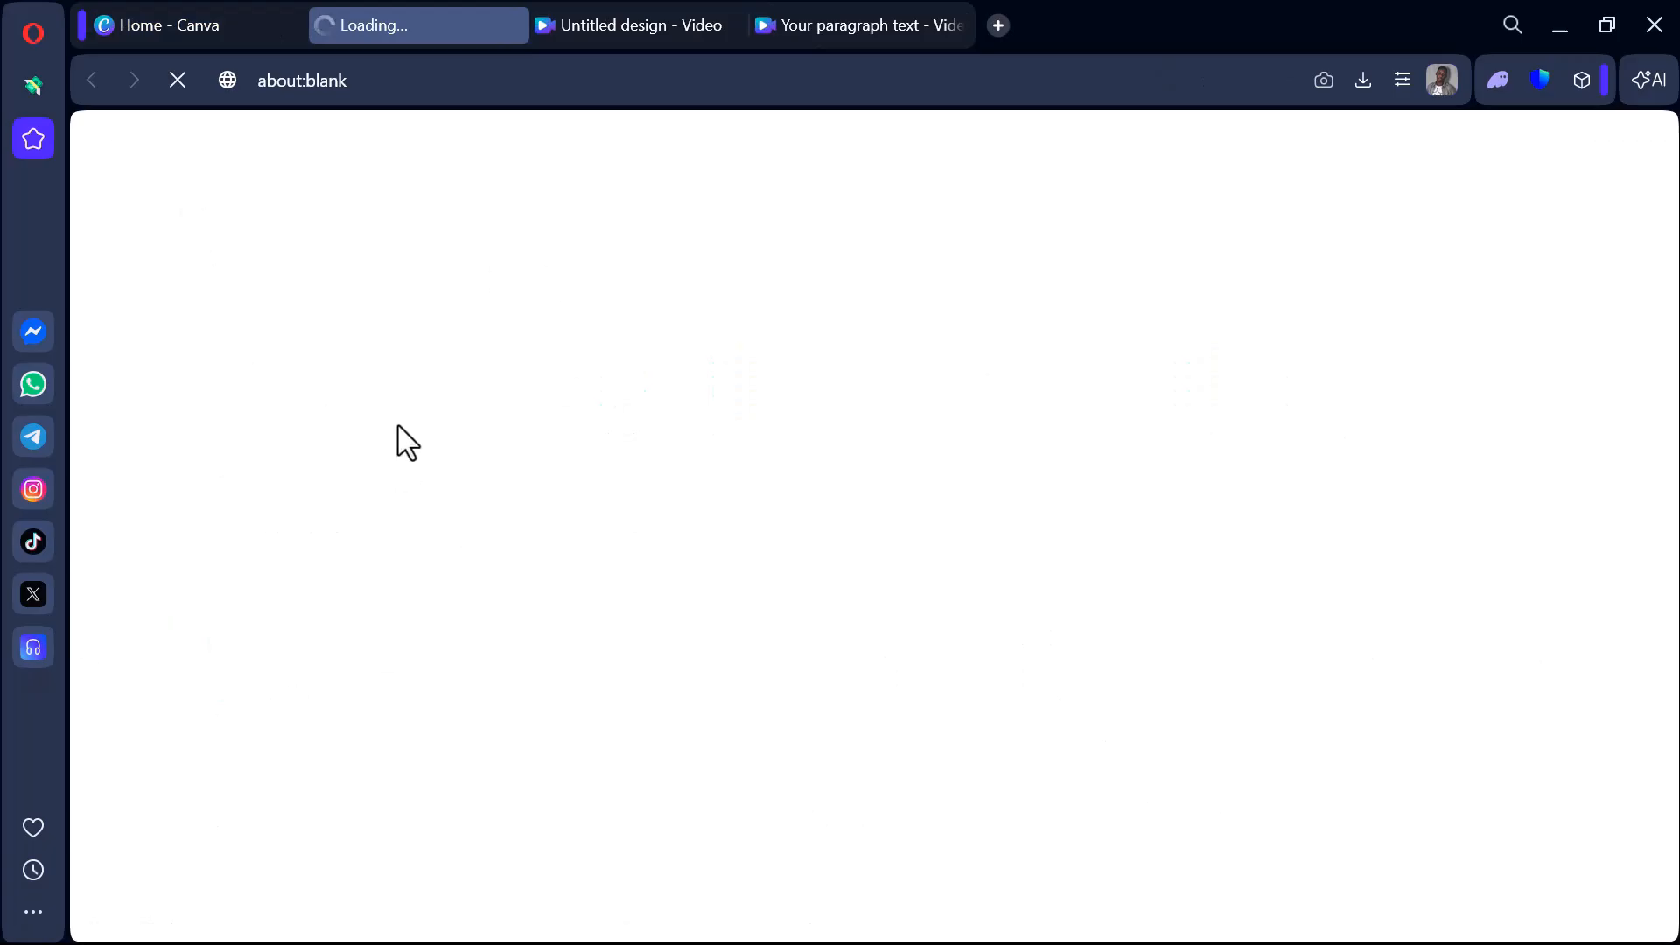
left_click(560, 26)
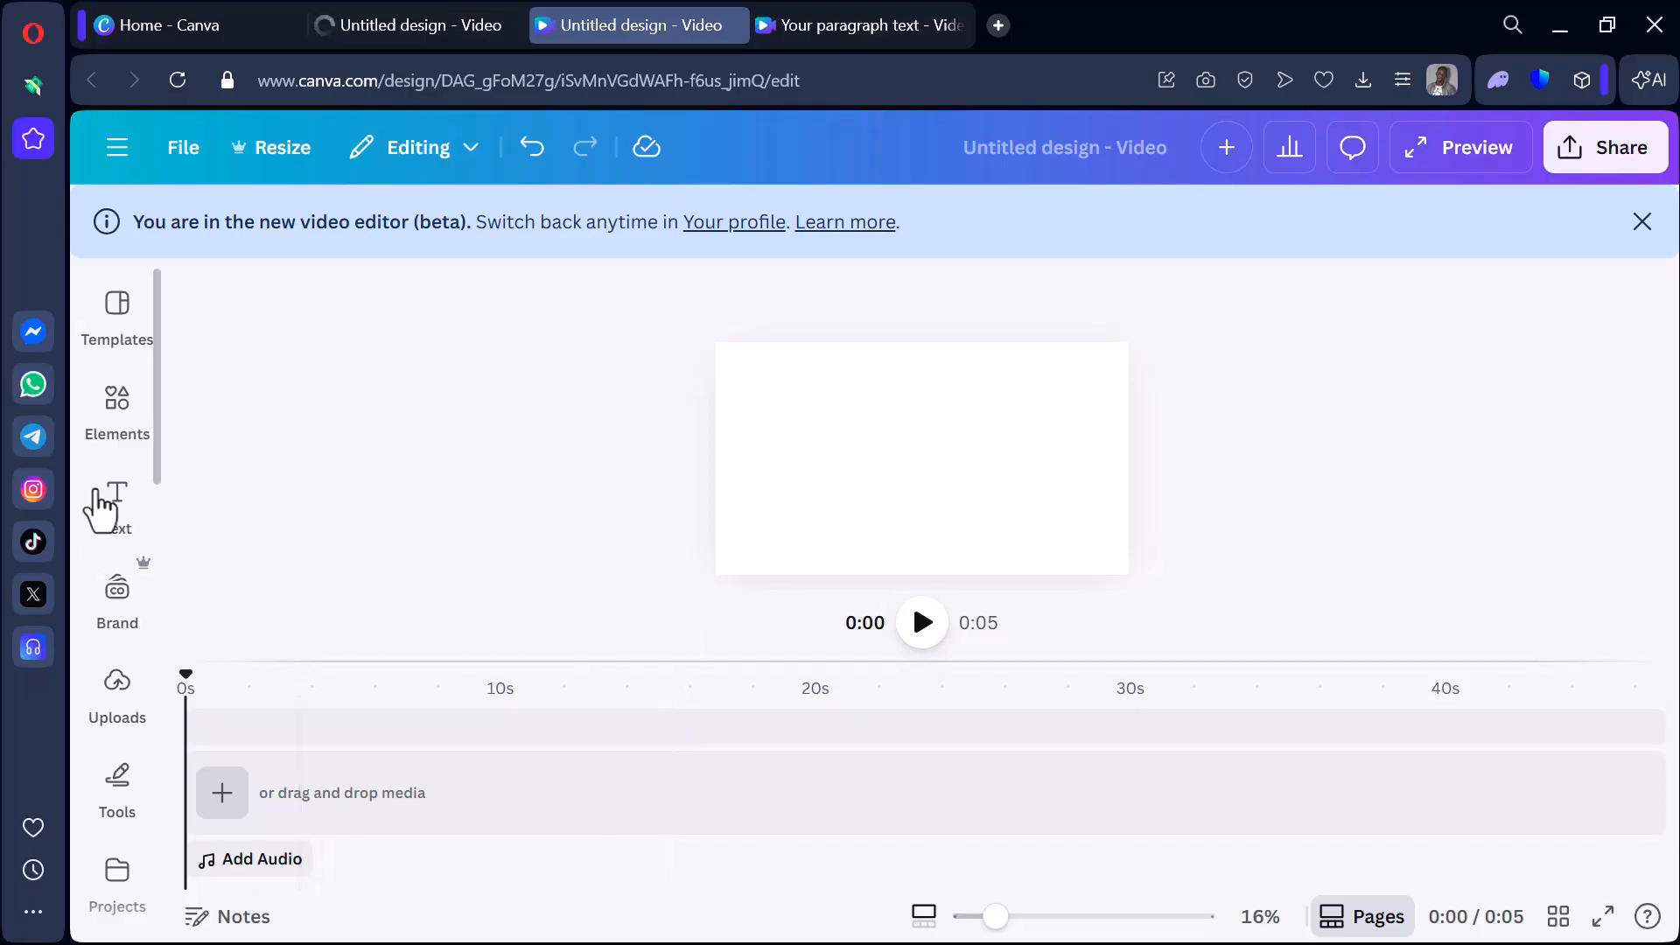
Add three triangles to the blank video page from the Shapes category of Elements.
left_click(112, 411)
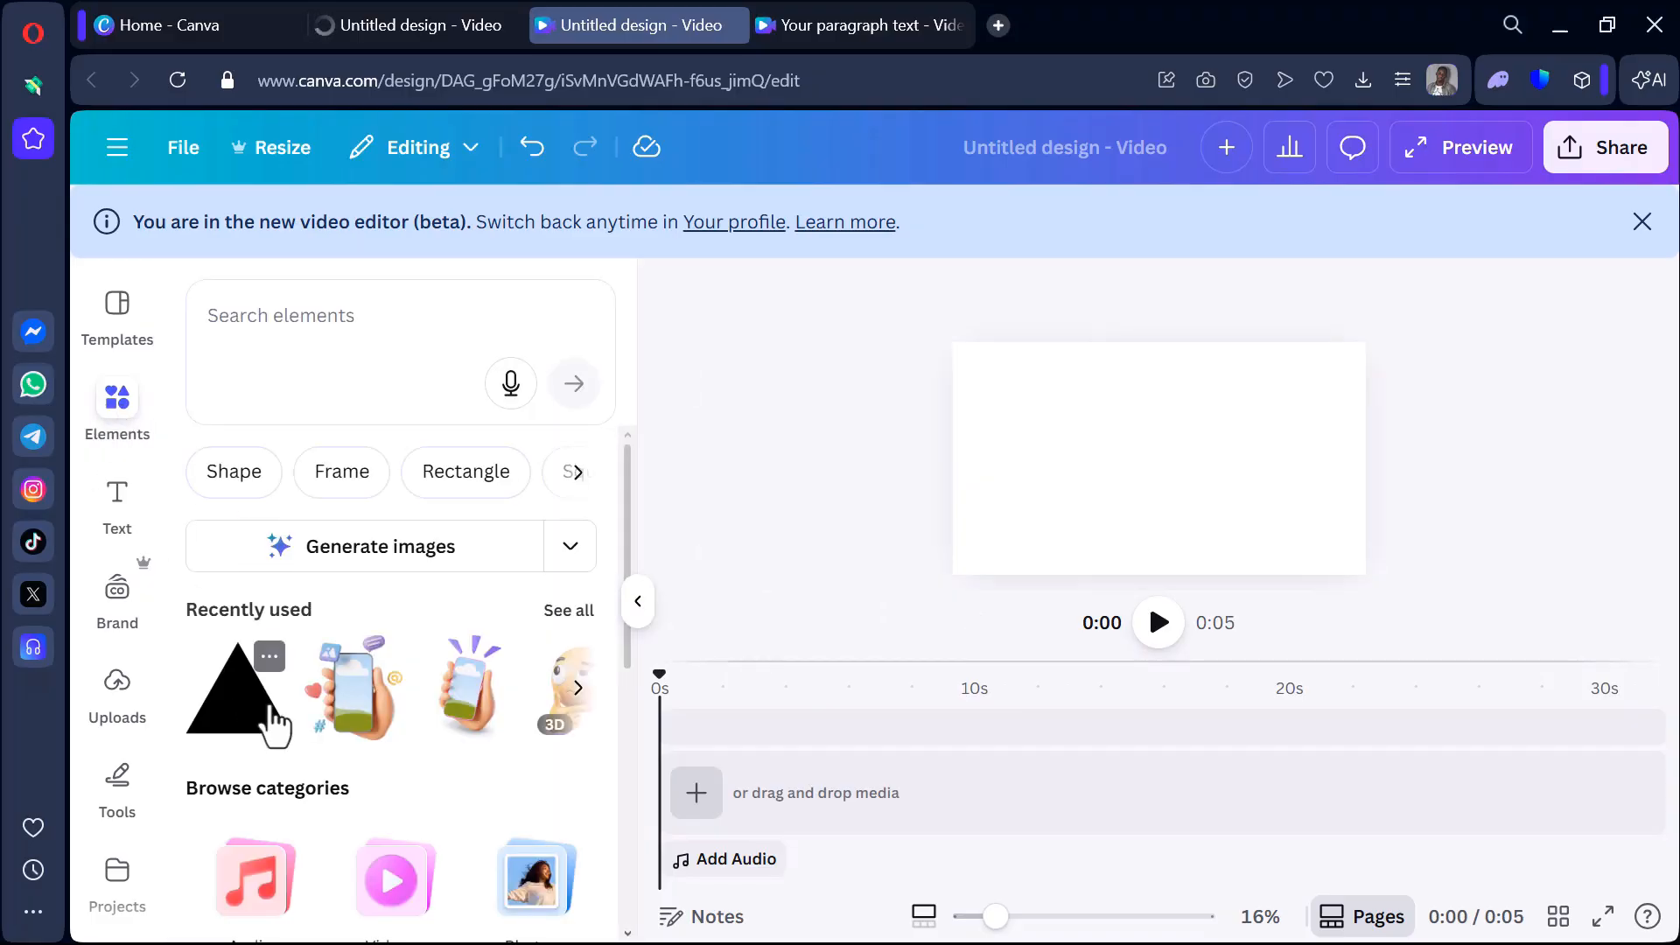
scroll(274, 727, "down", 6)
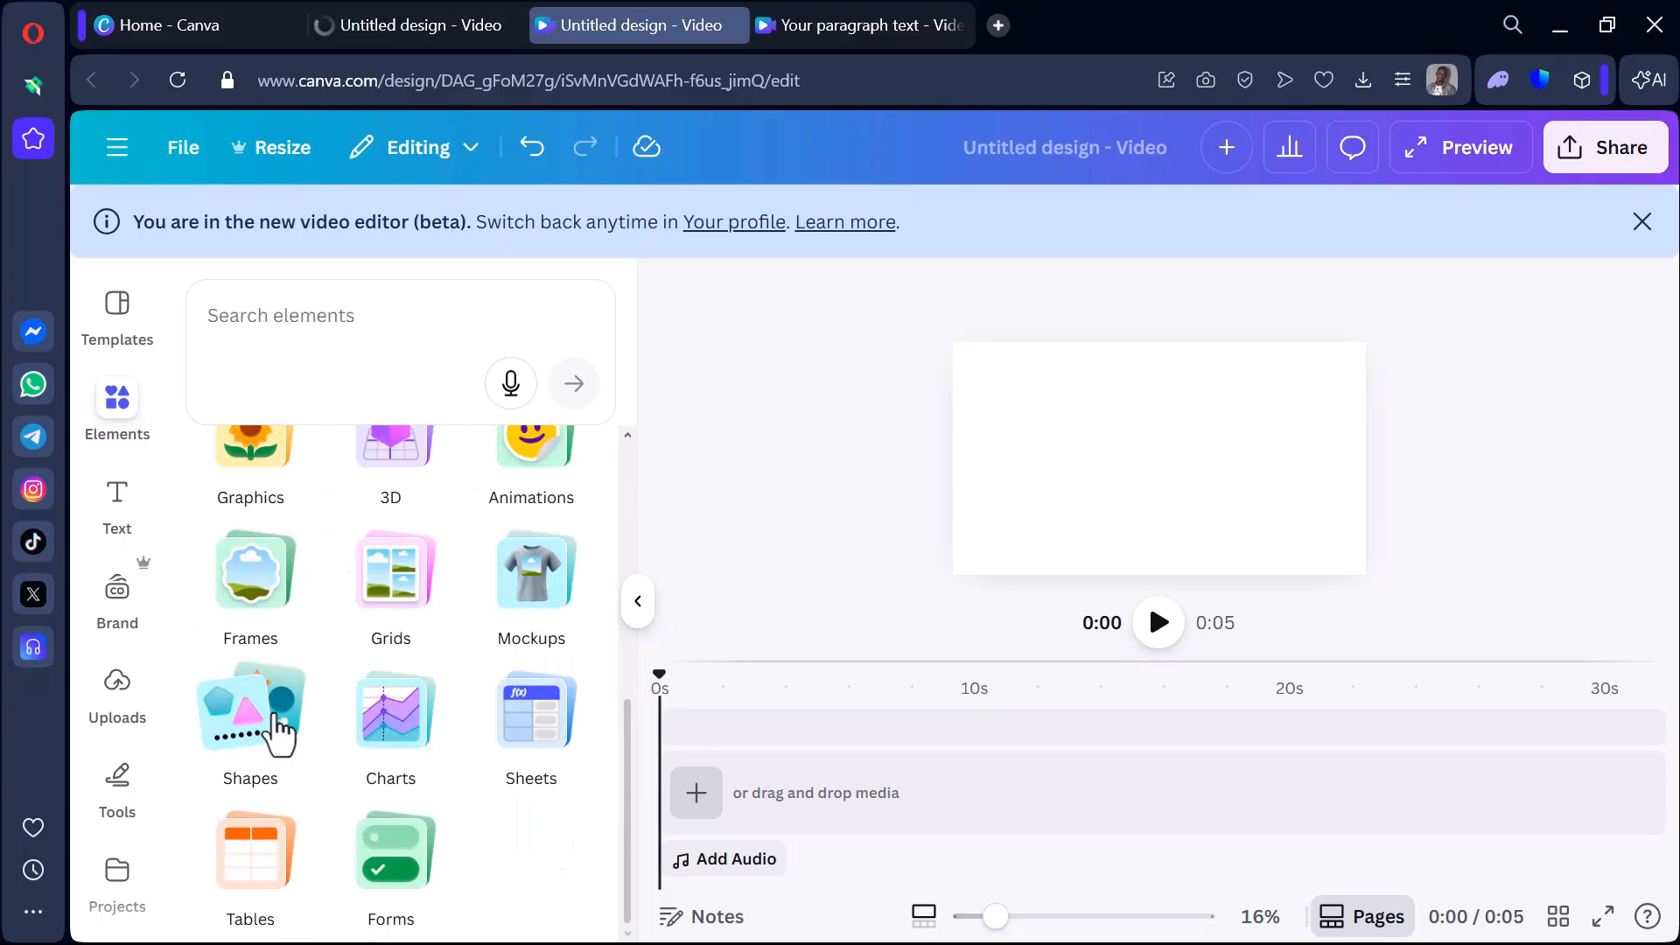
left_click(271, 705)
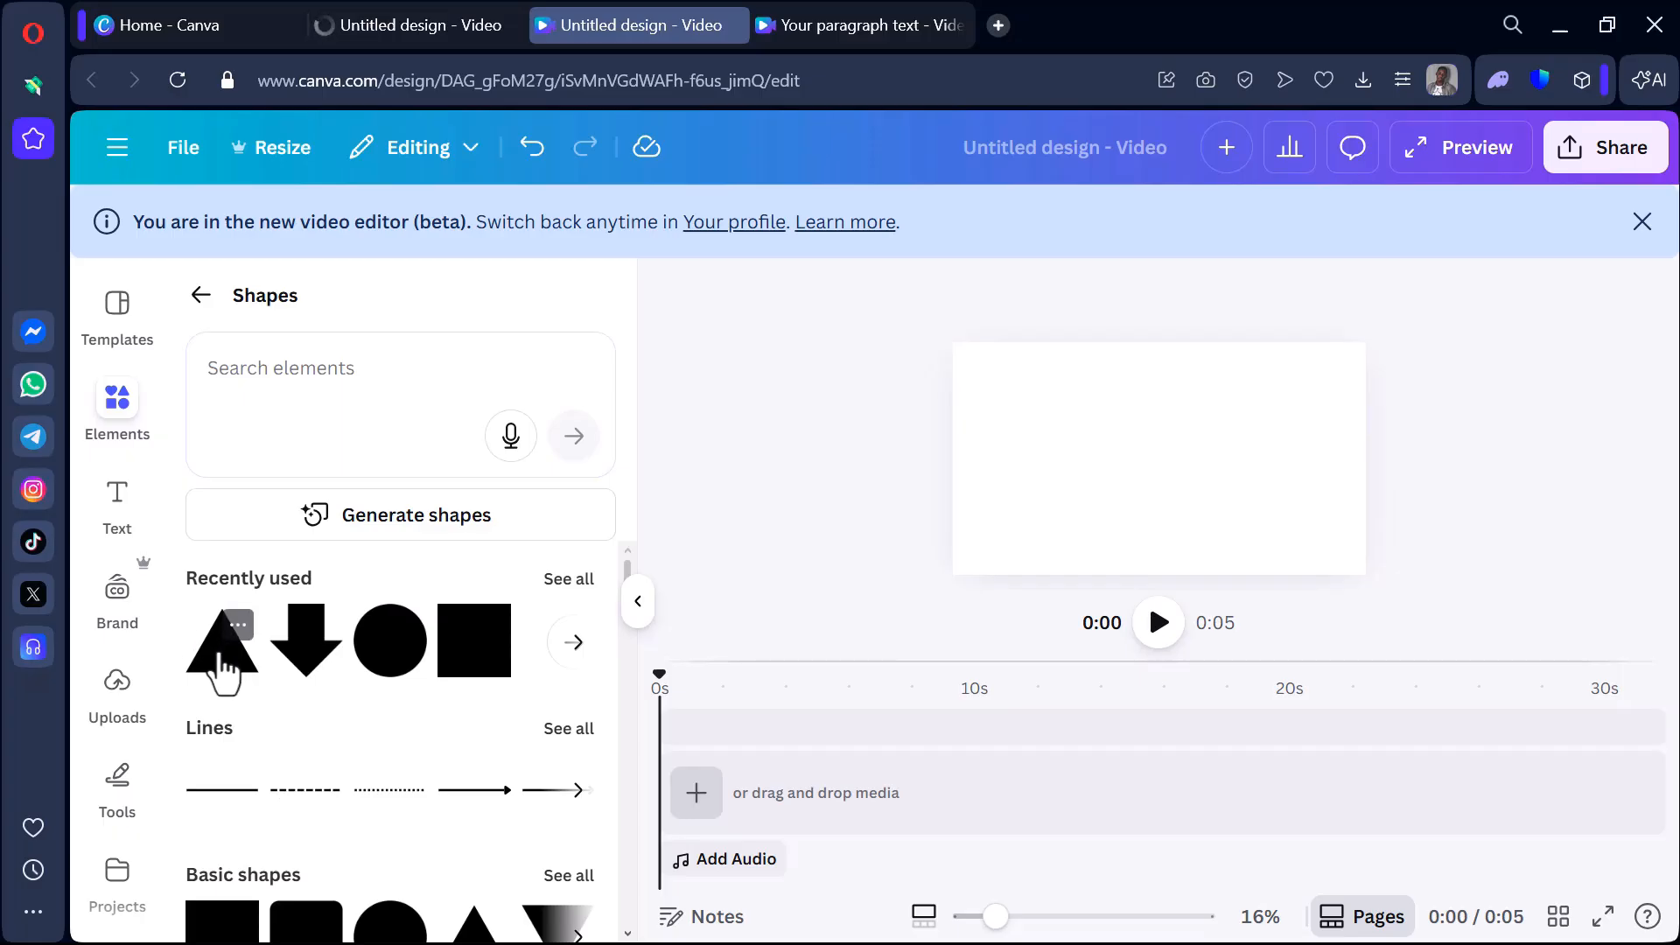
left_click(223, 670)
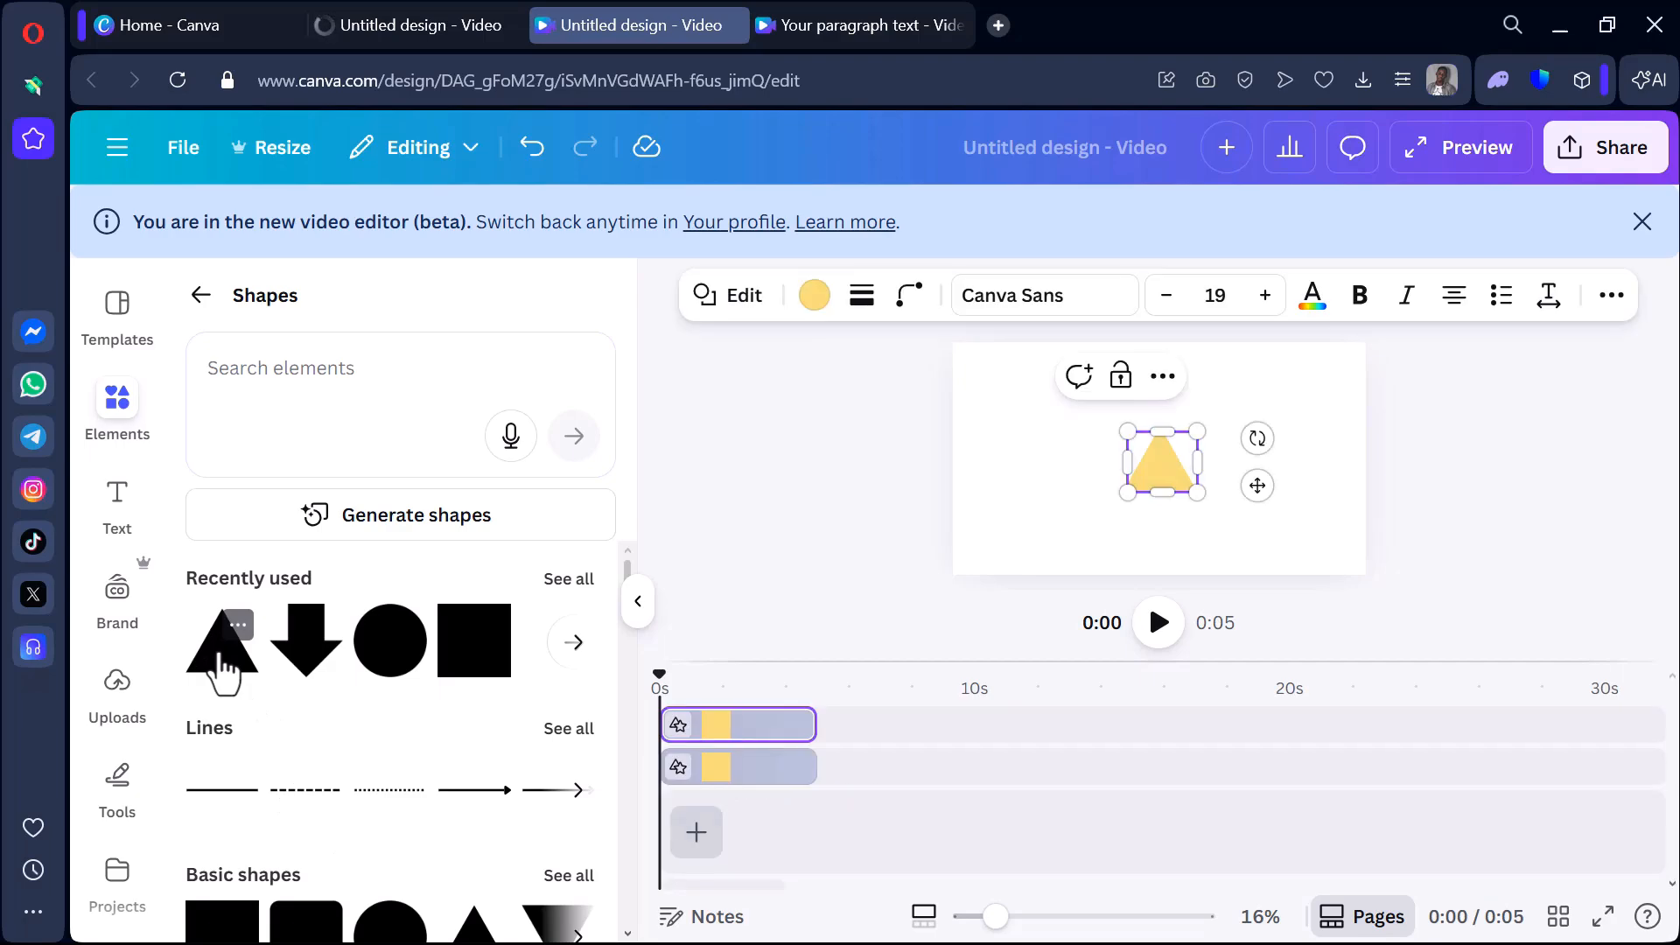
left_click(223, 669)
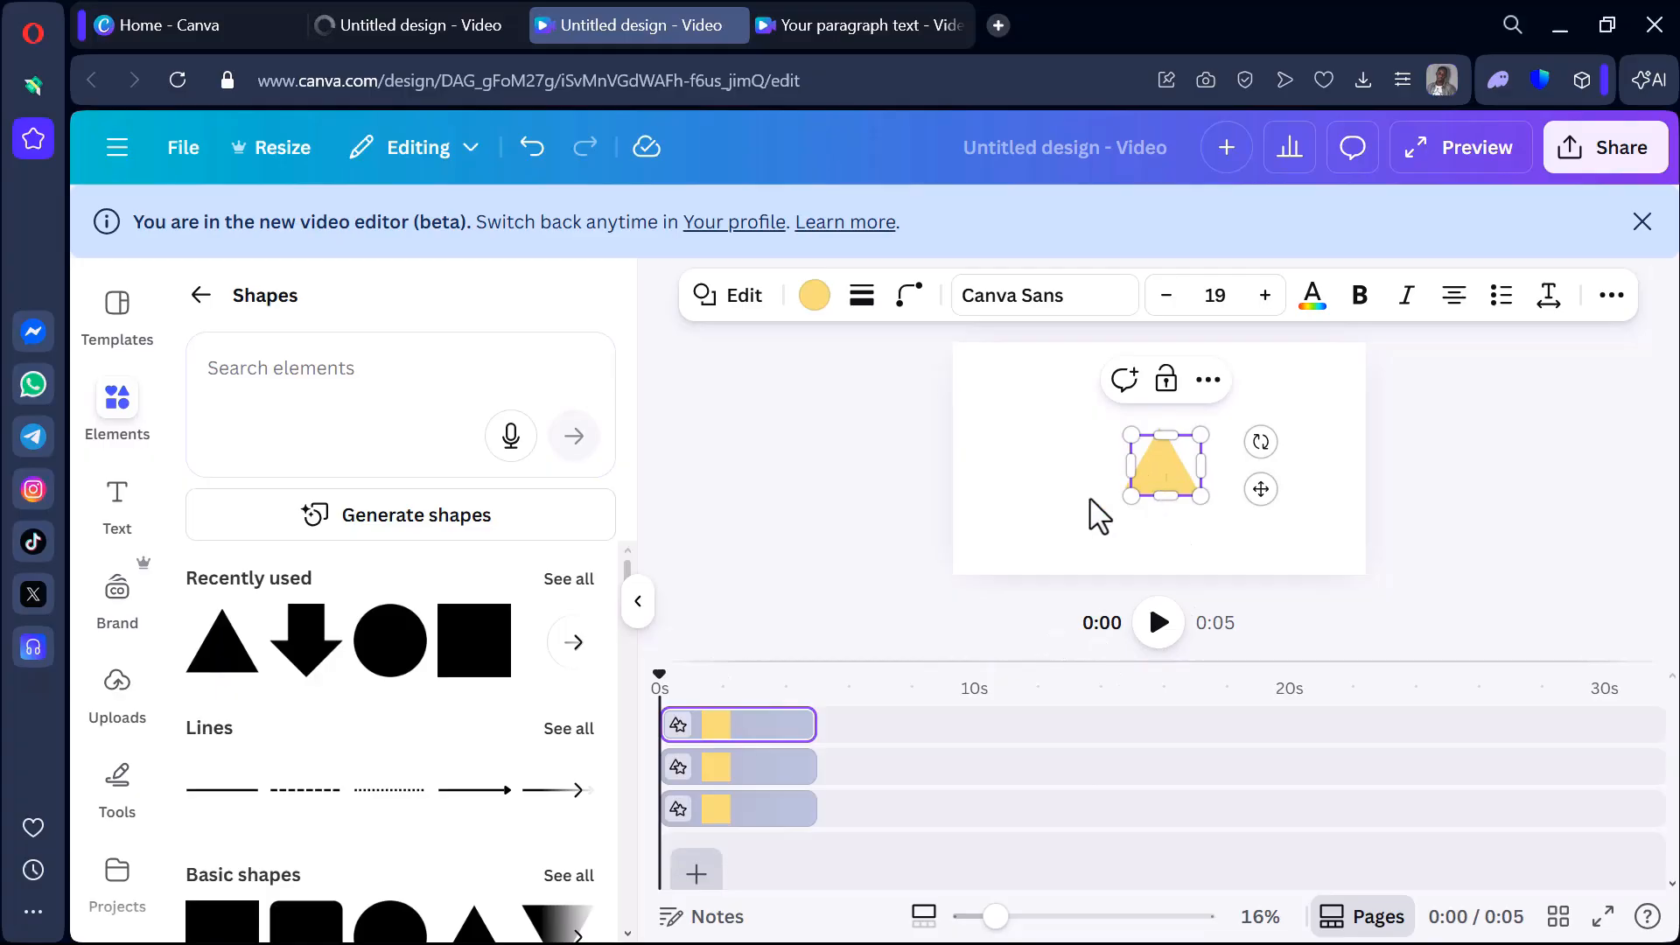
Arrange the three stacked triangles in an evenly spaced horizontal row across the page.
left_click_drag(1145, 462, 1054, 457)
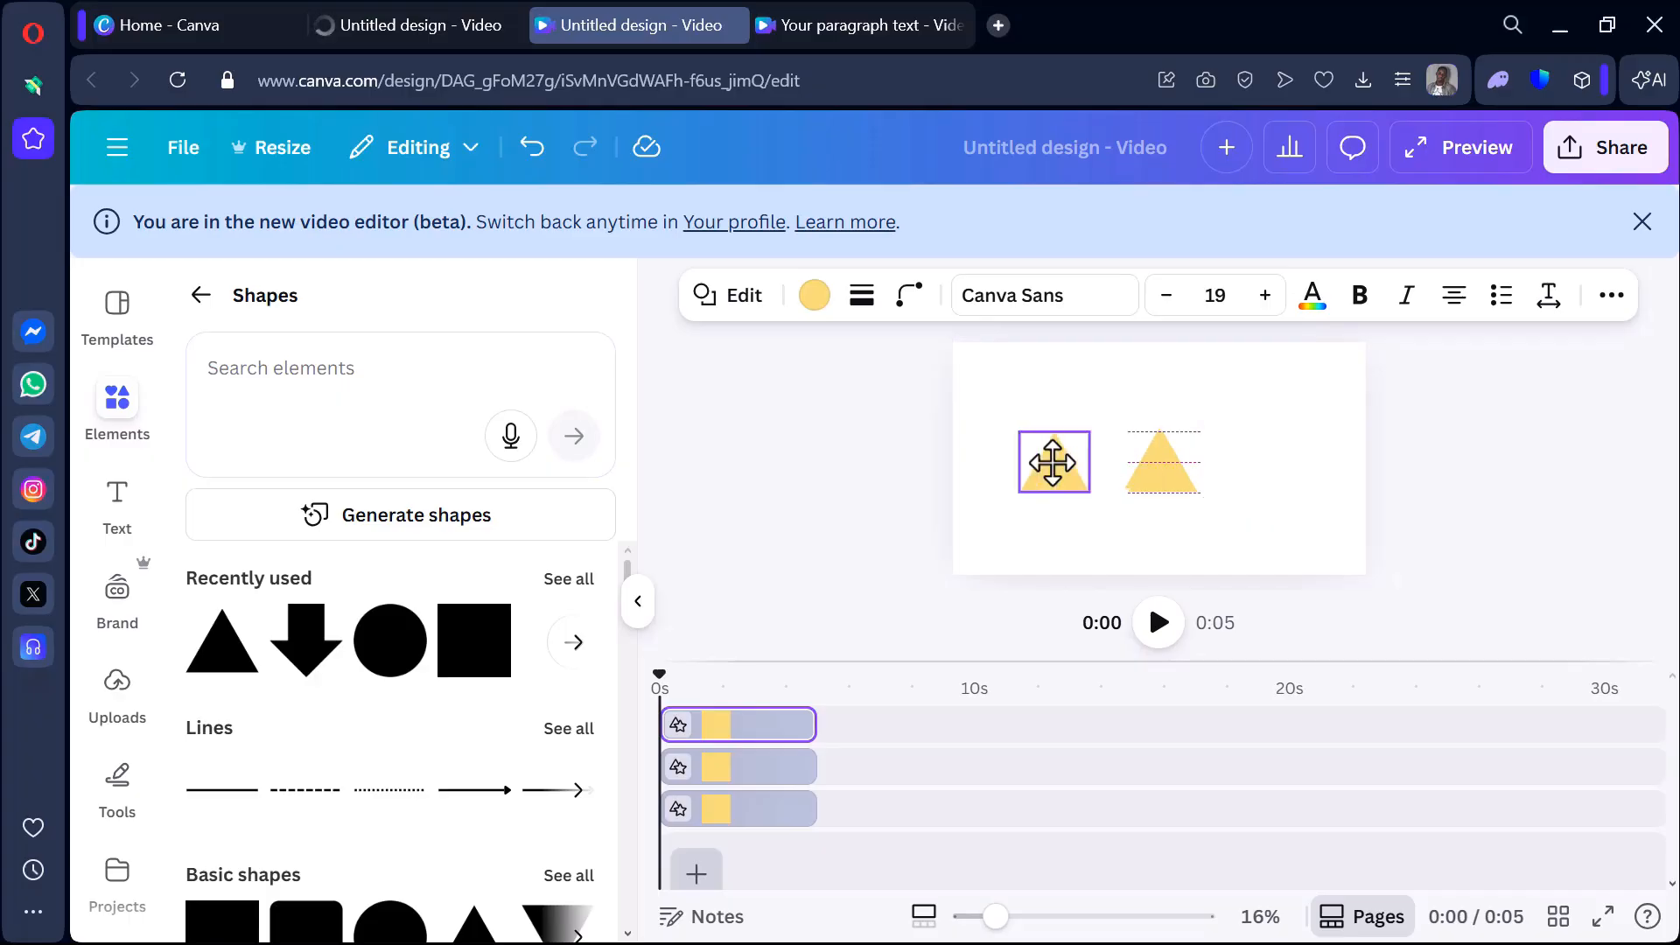
left_click(1166, 464)
left_click_drag(1173, 476, 1268, 471)
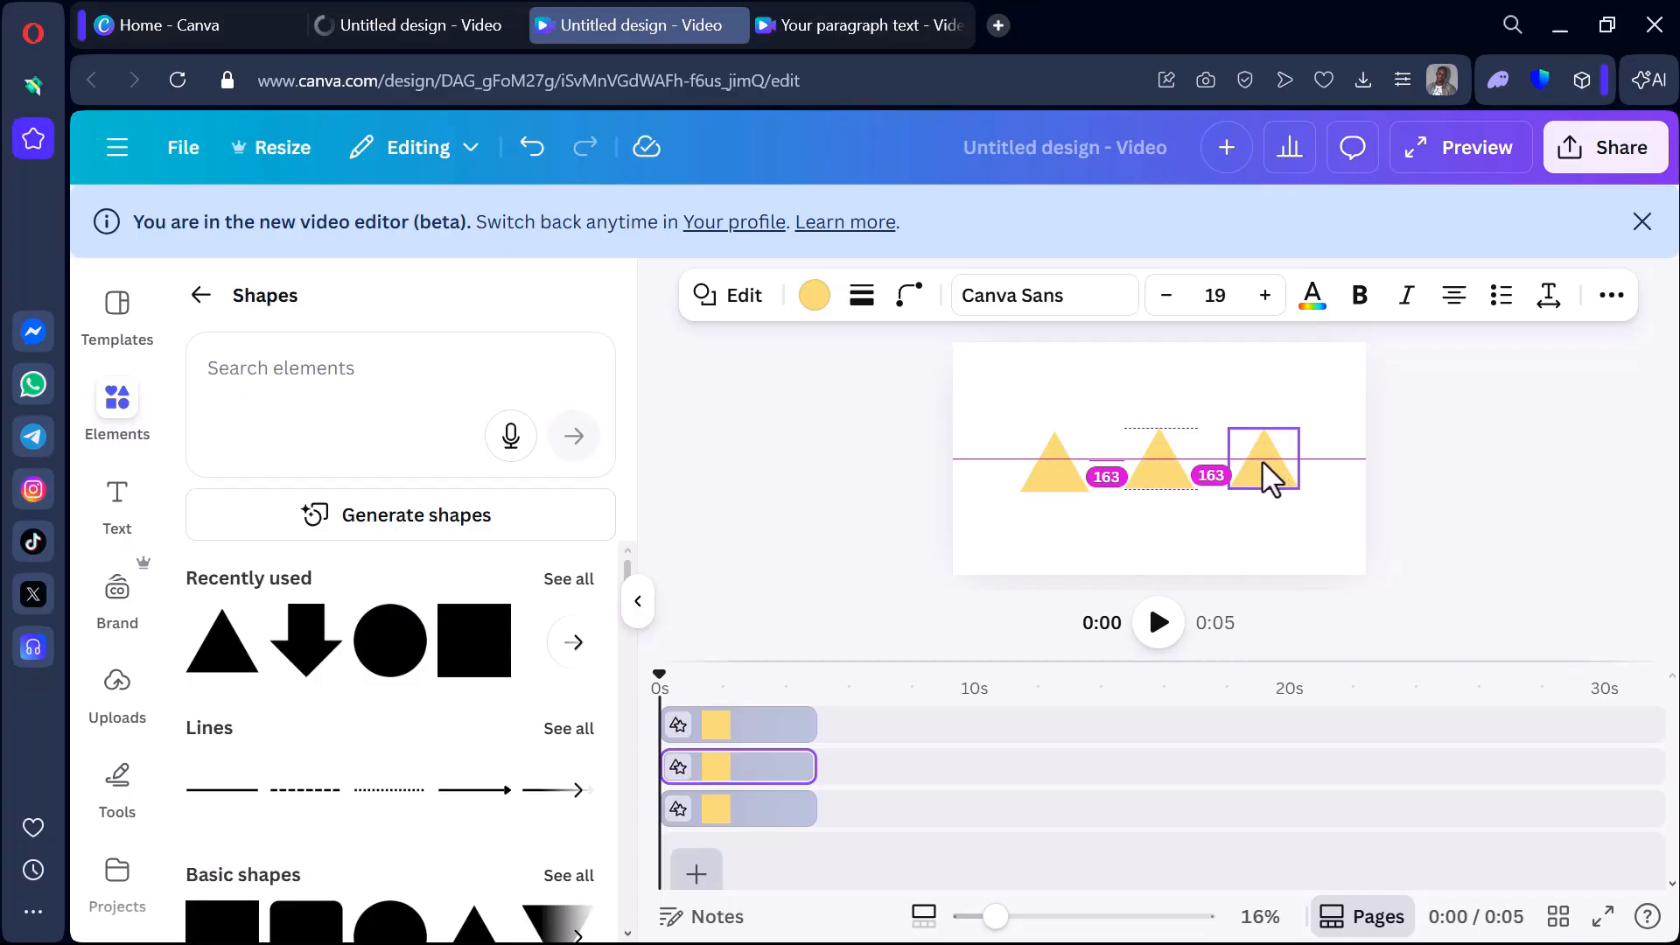
Colour the left triangle red and the right triangle green, and collapse the side panel.
left_click(1050, 455)
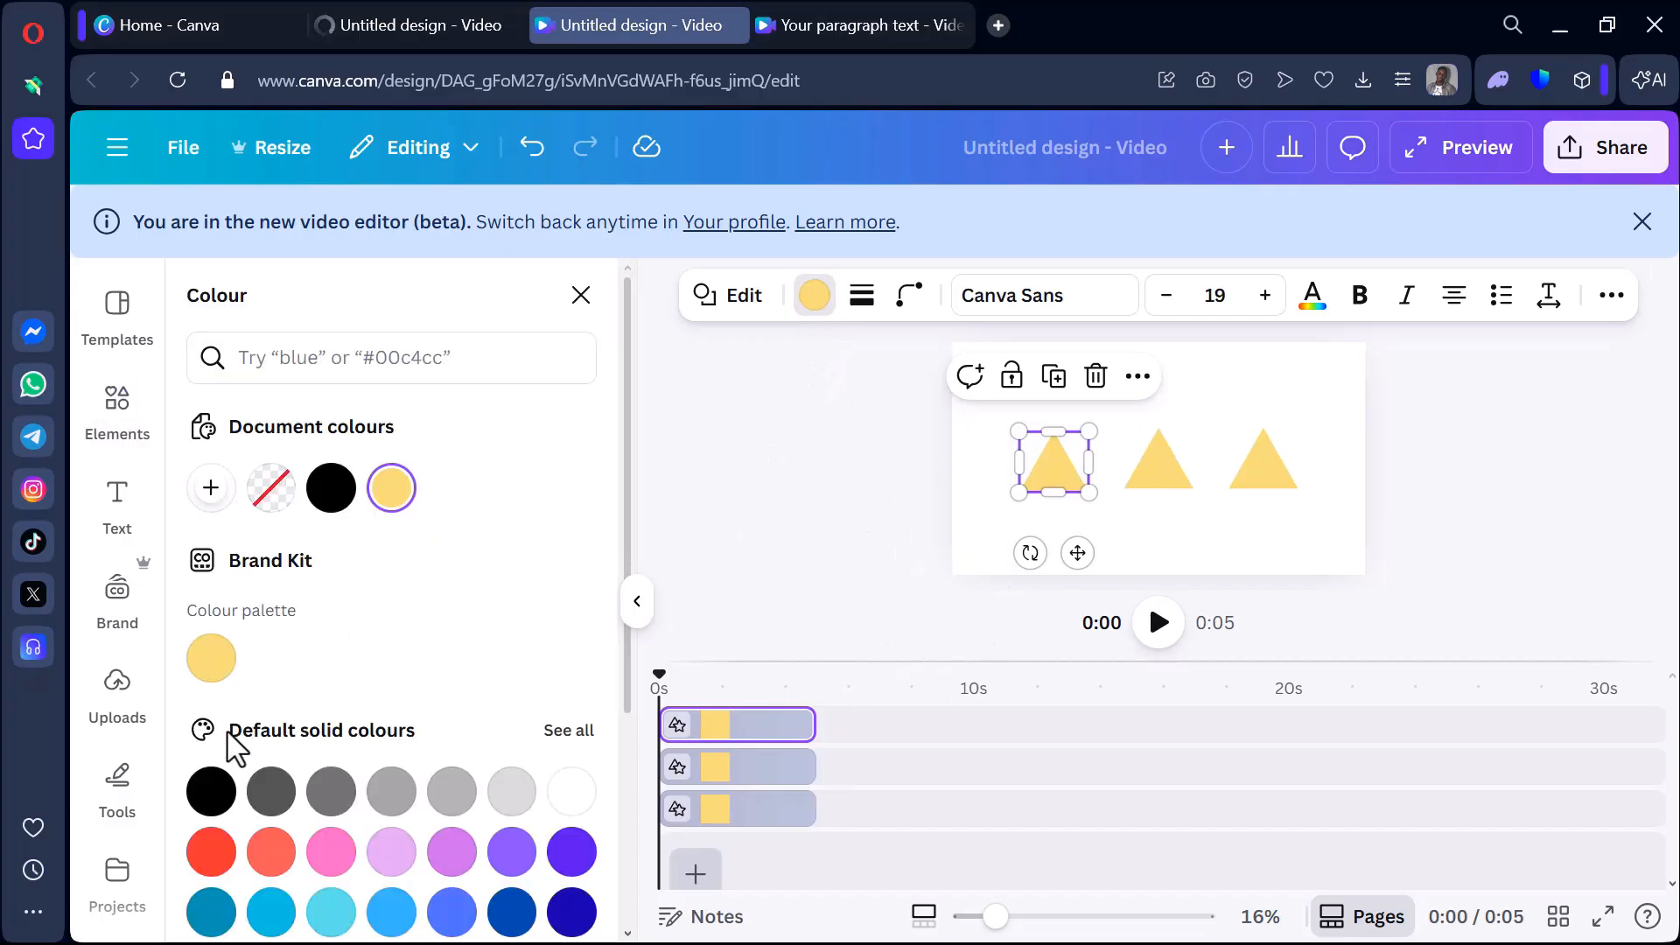
left_click(211, 852)
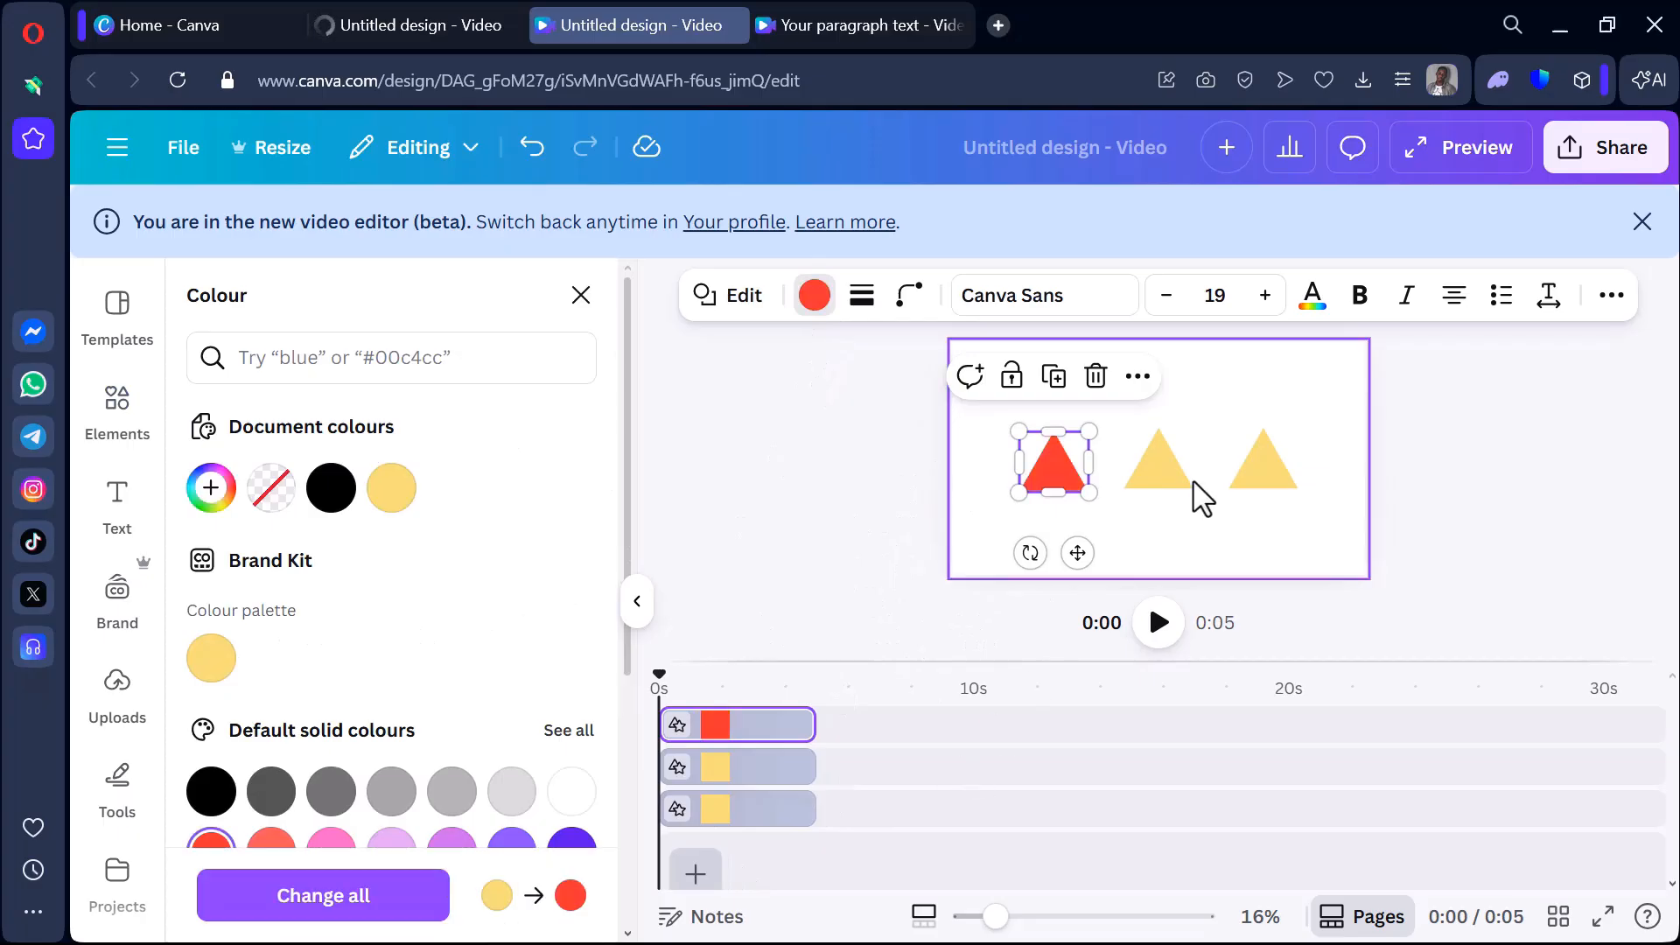
left_click(1260, 500)
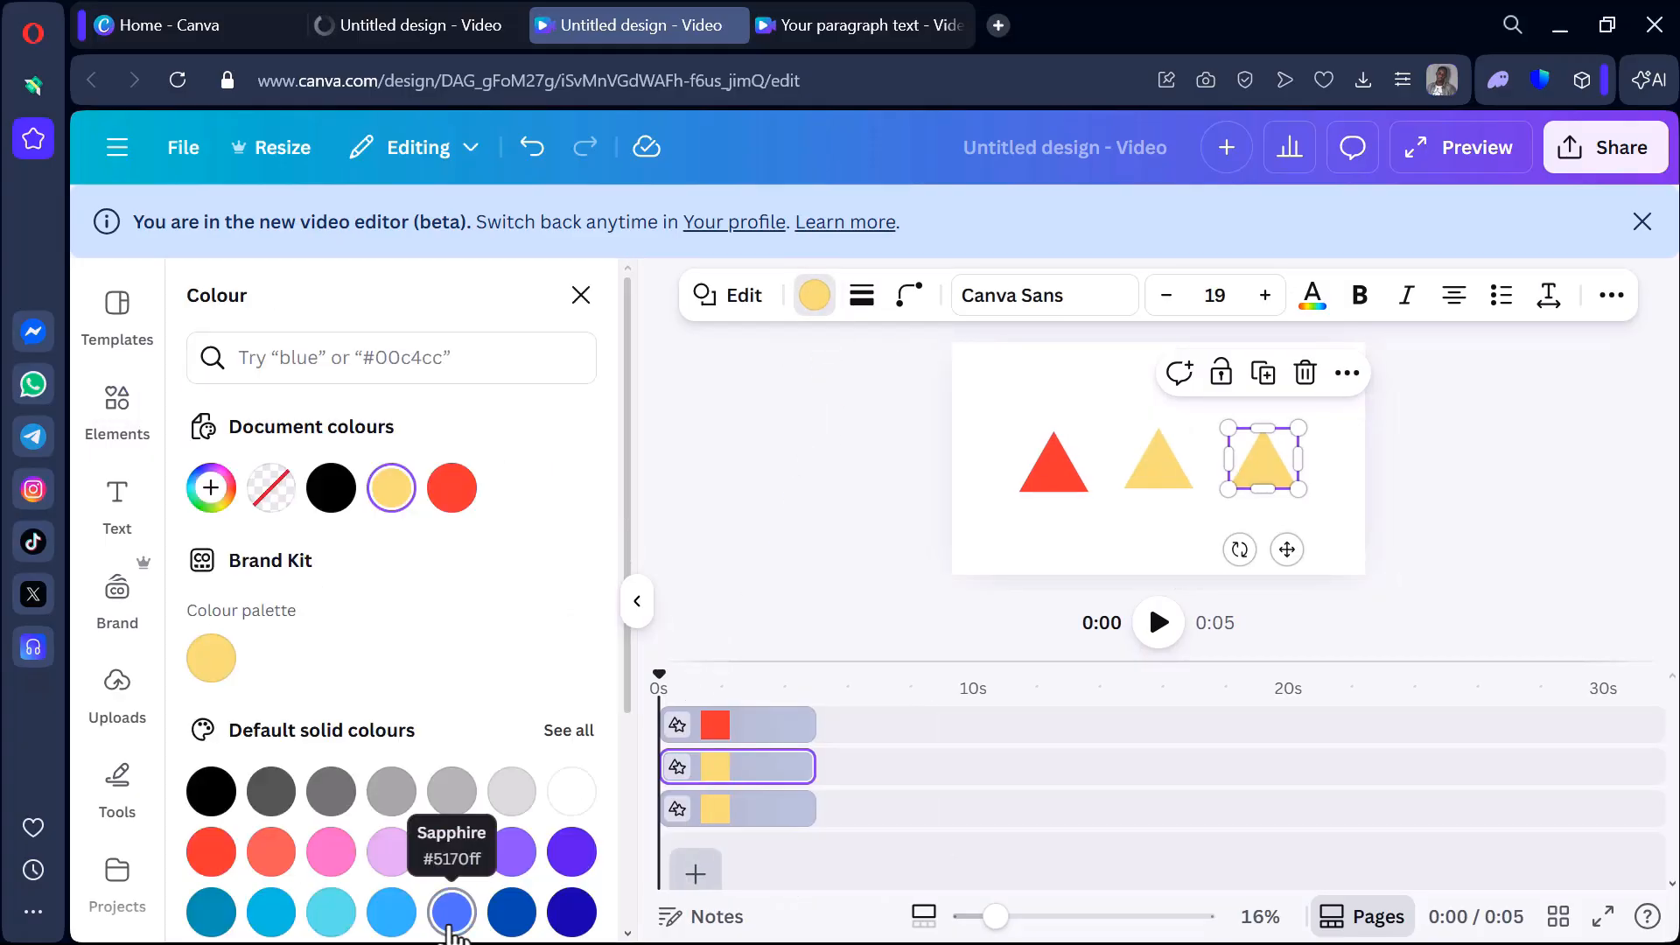
scroll(340, 910, "down", 4)
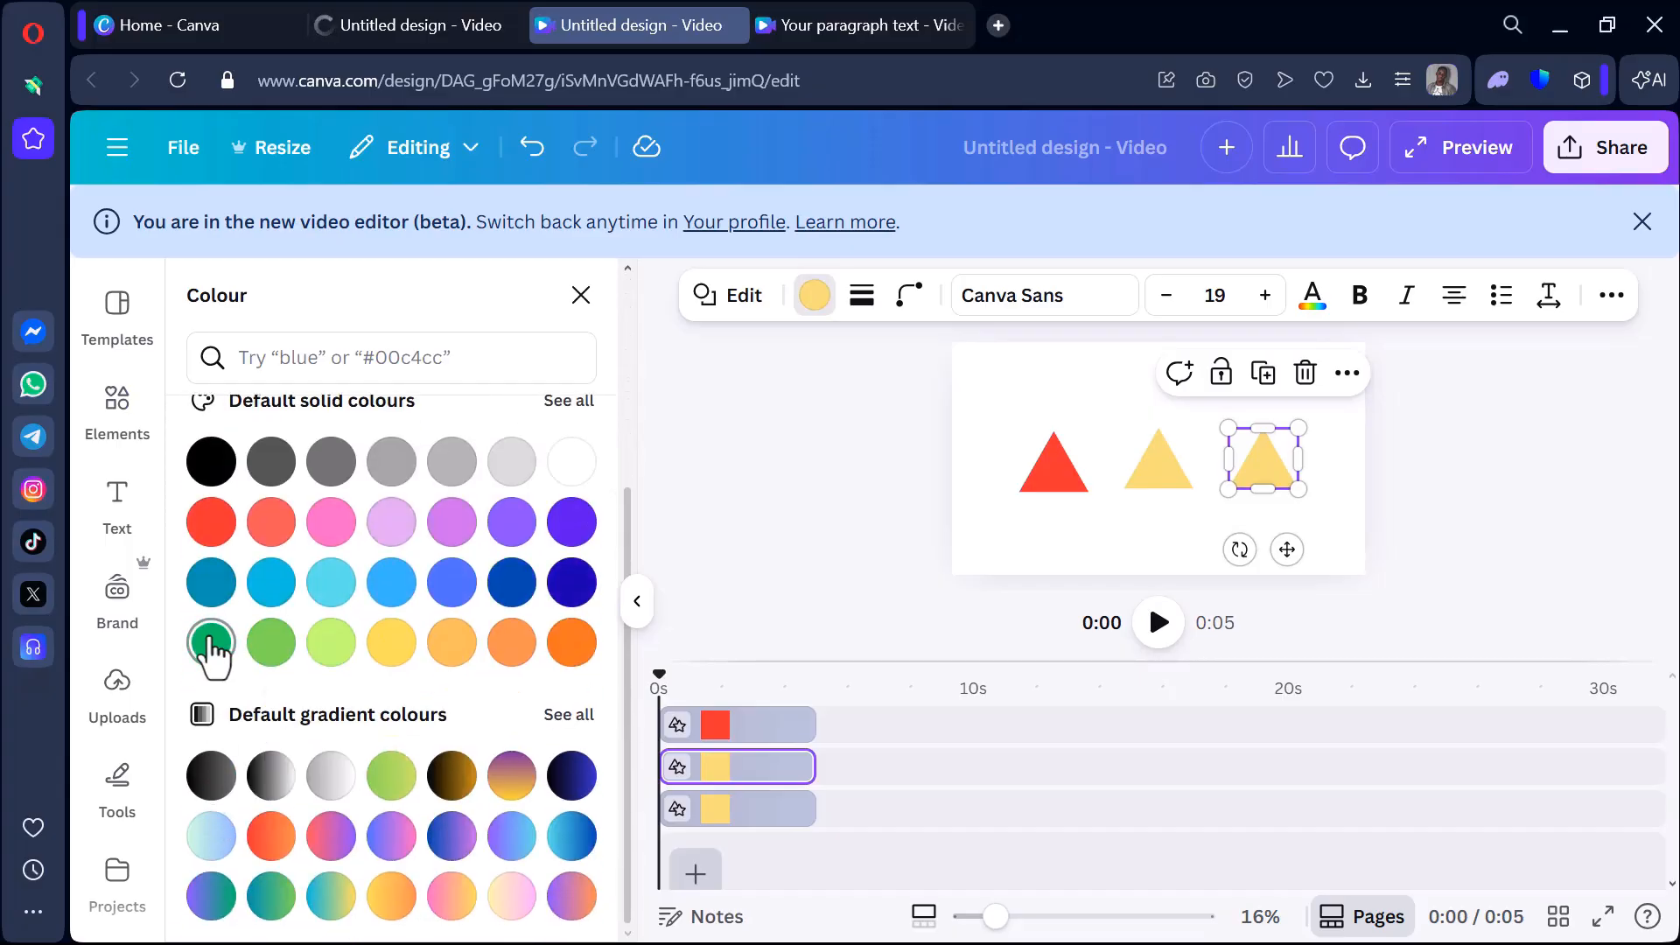
left_click(226, 639)
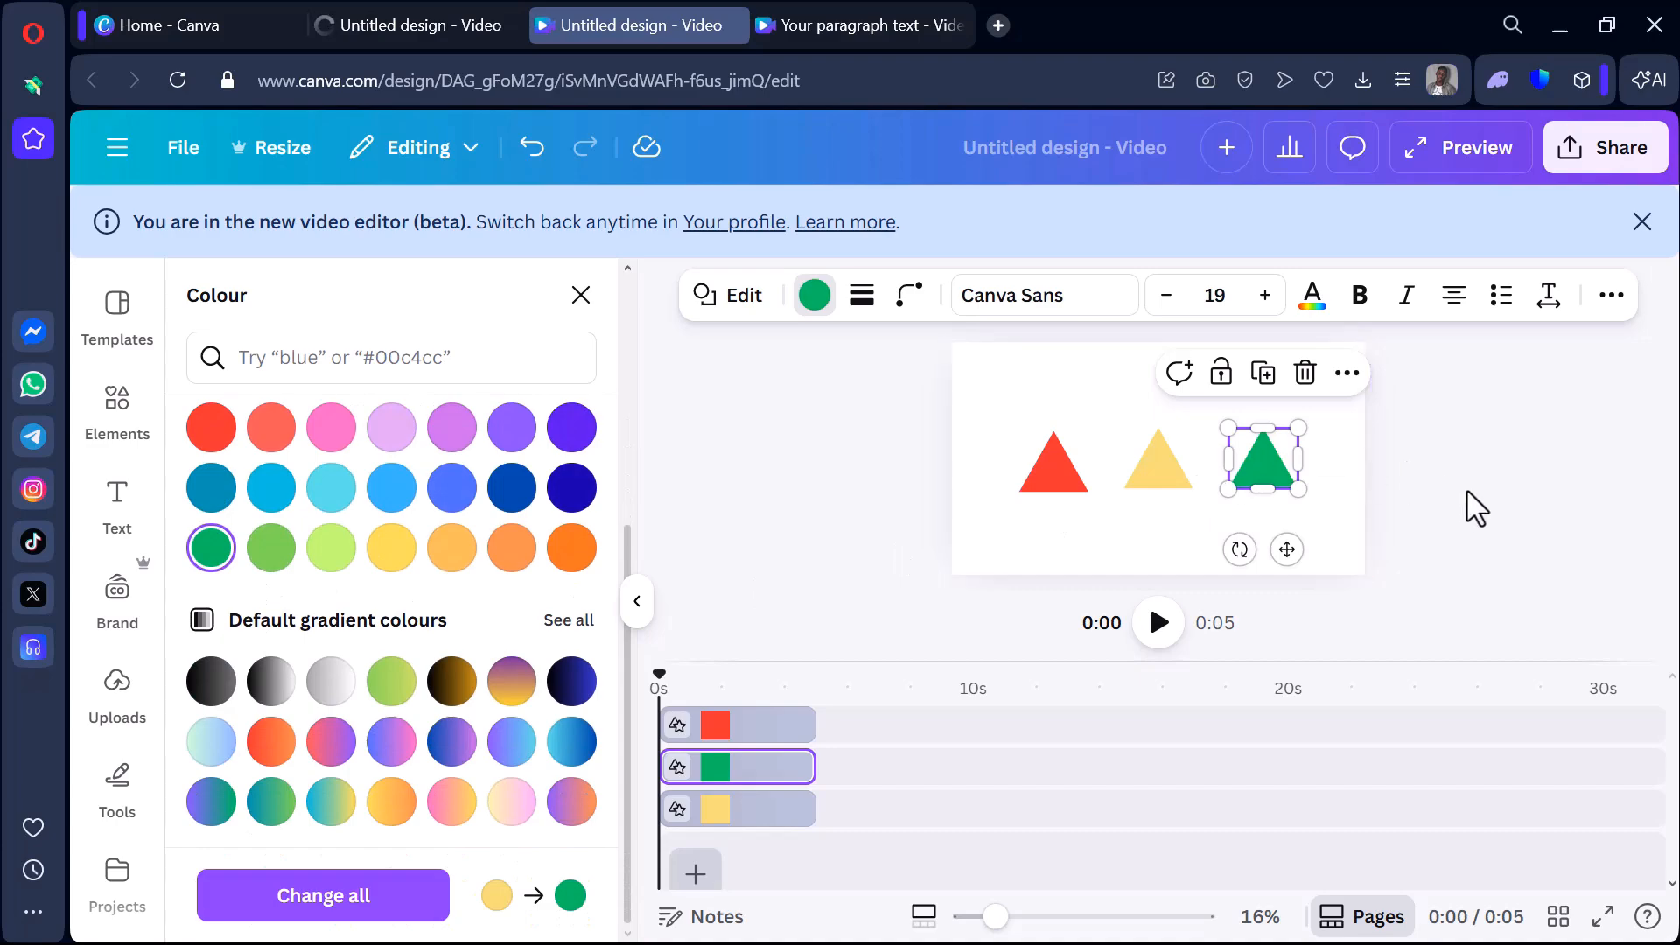
key("Escape")
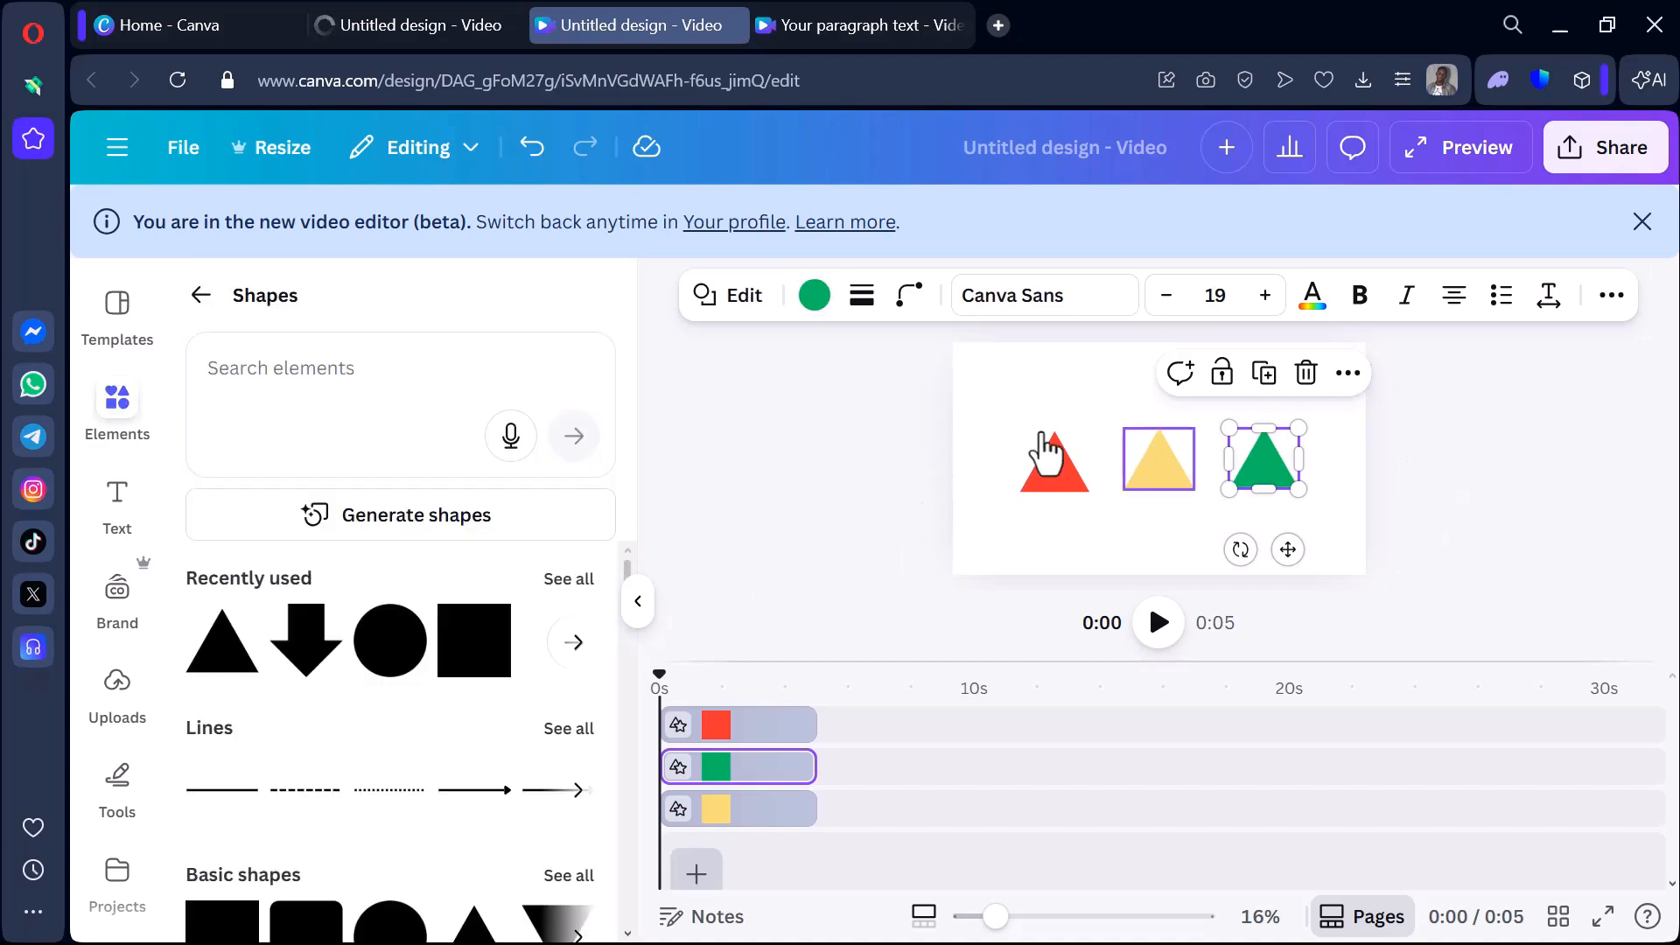
left_click(640, 606)
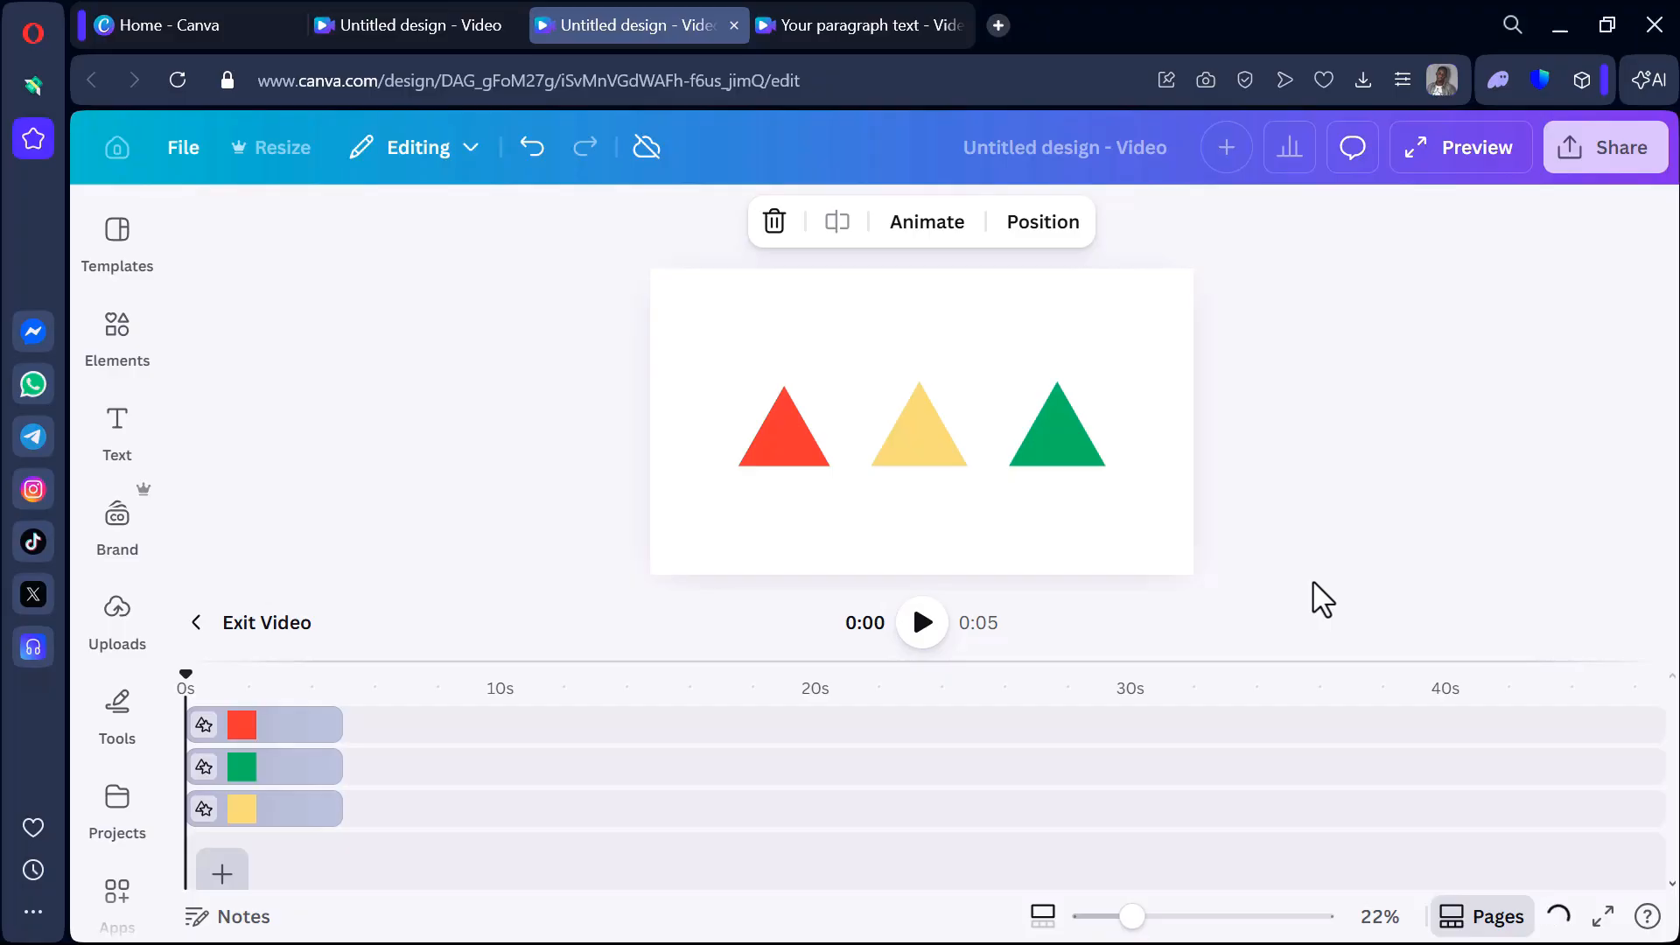
Open page 1 with the three triangles from the page overview and select the page itself.
left_click(914, 235)
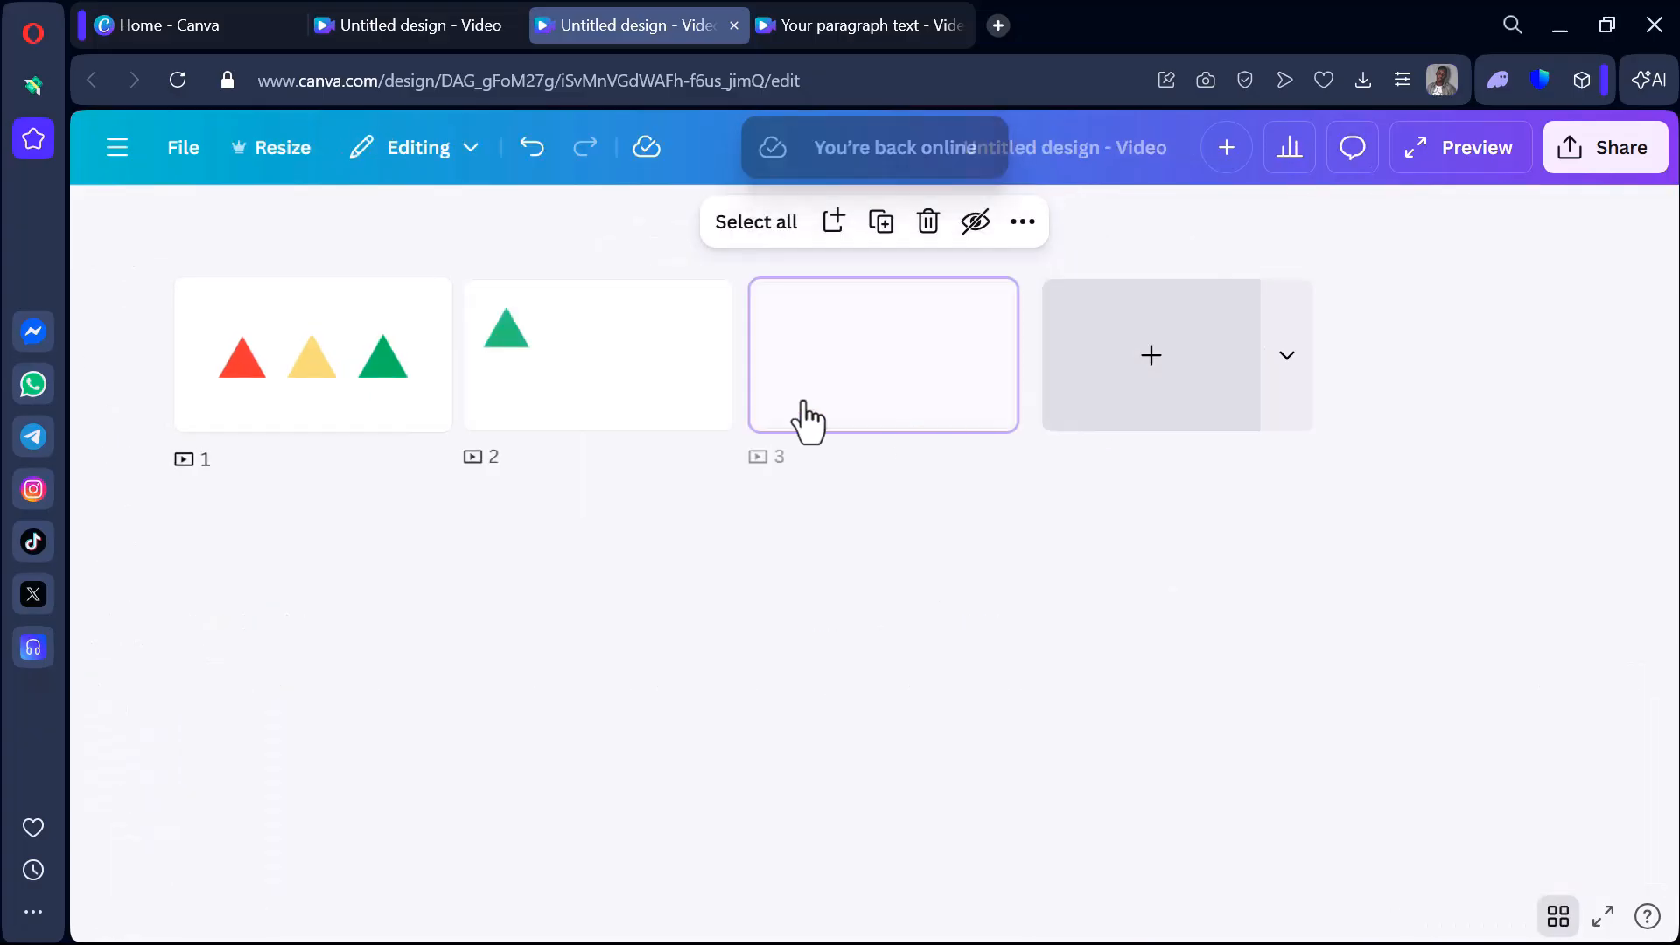
left_click(274, 356)
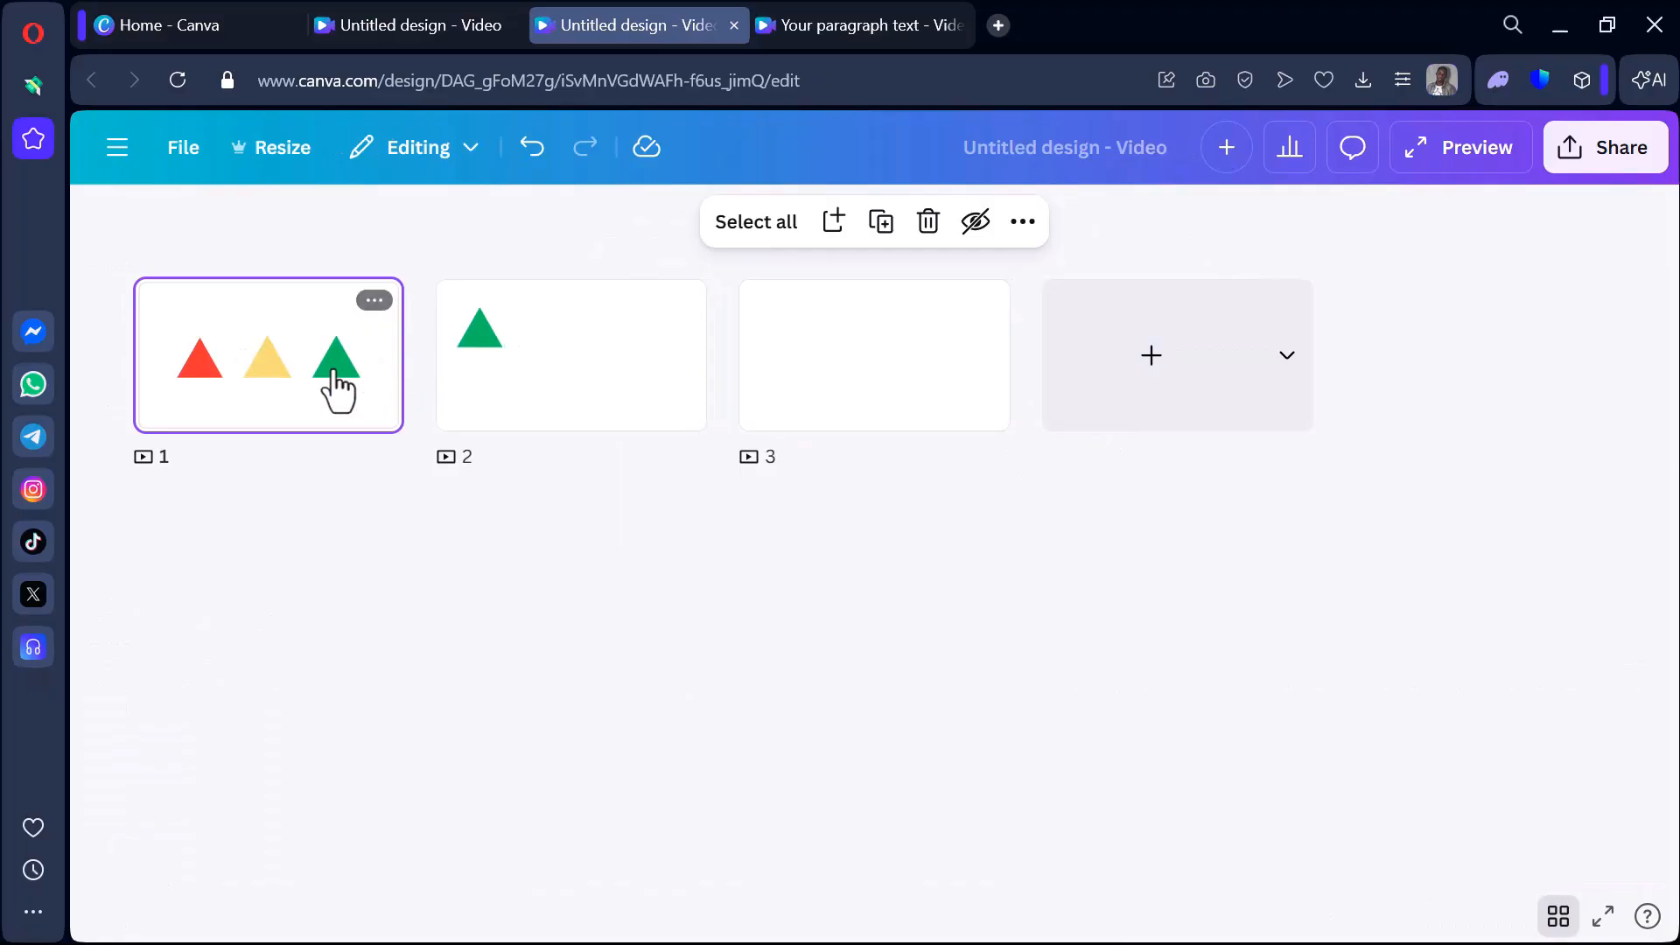
double_click(296, 355)
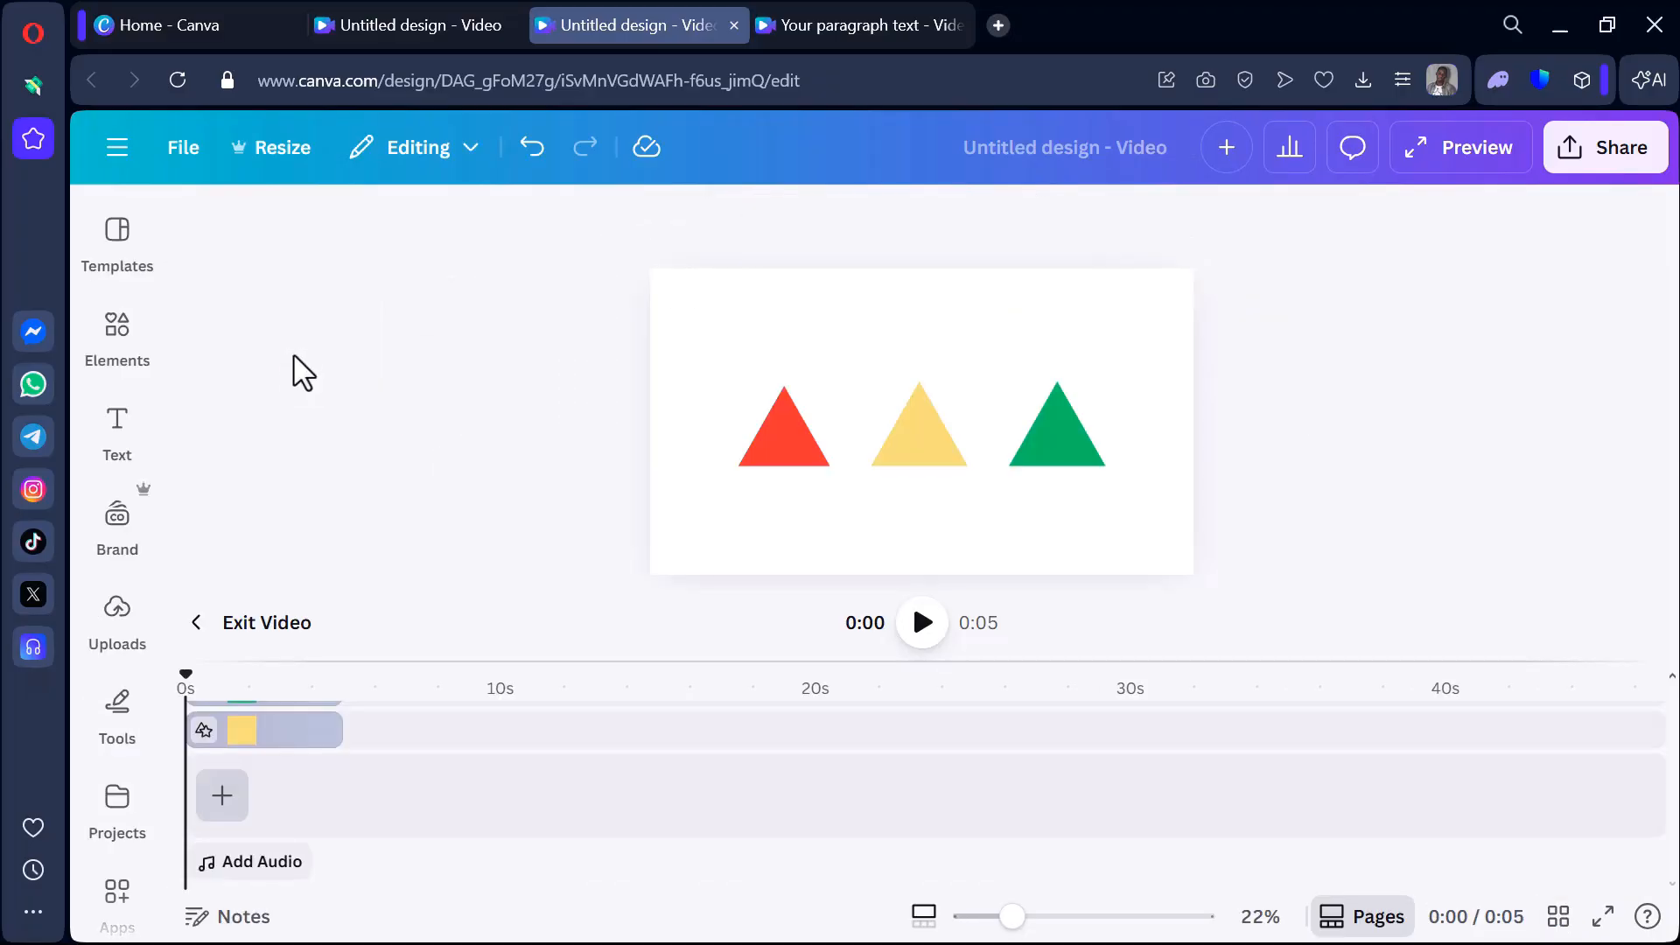
left_click(749, 419)
left_click(691, 459)
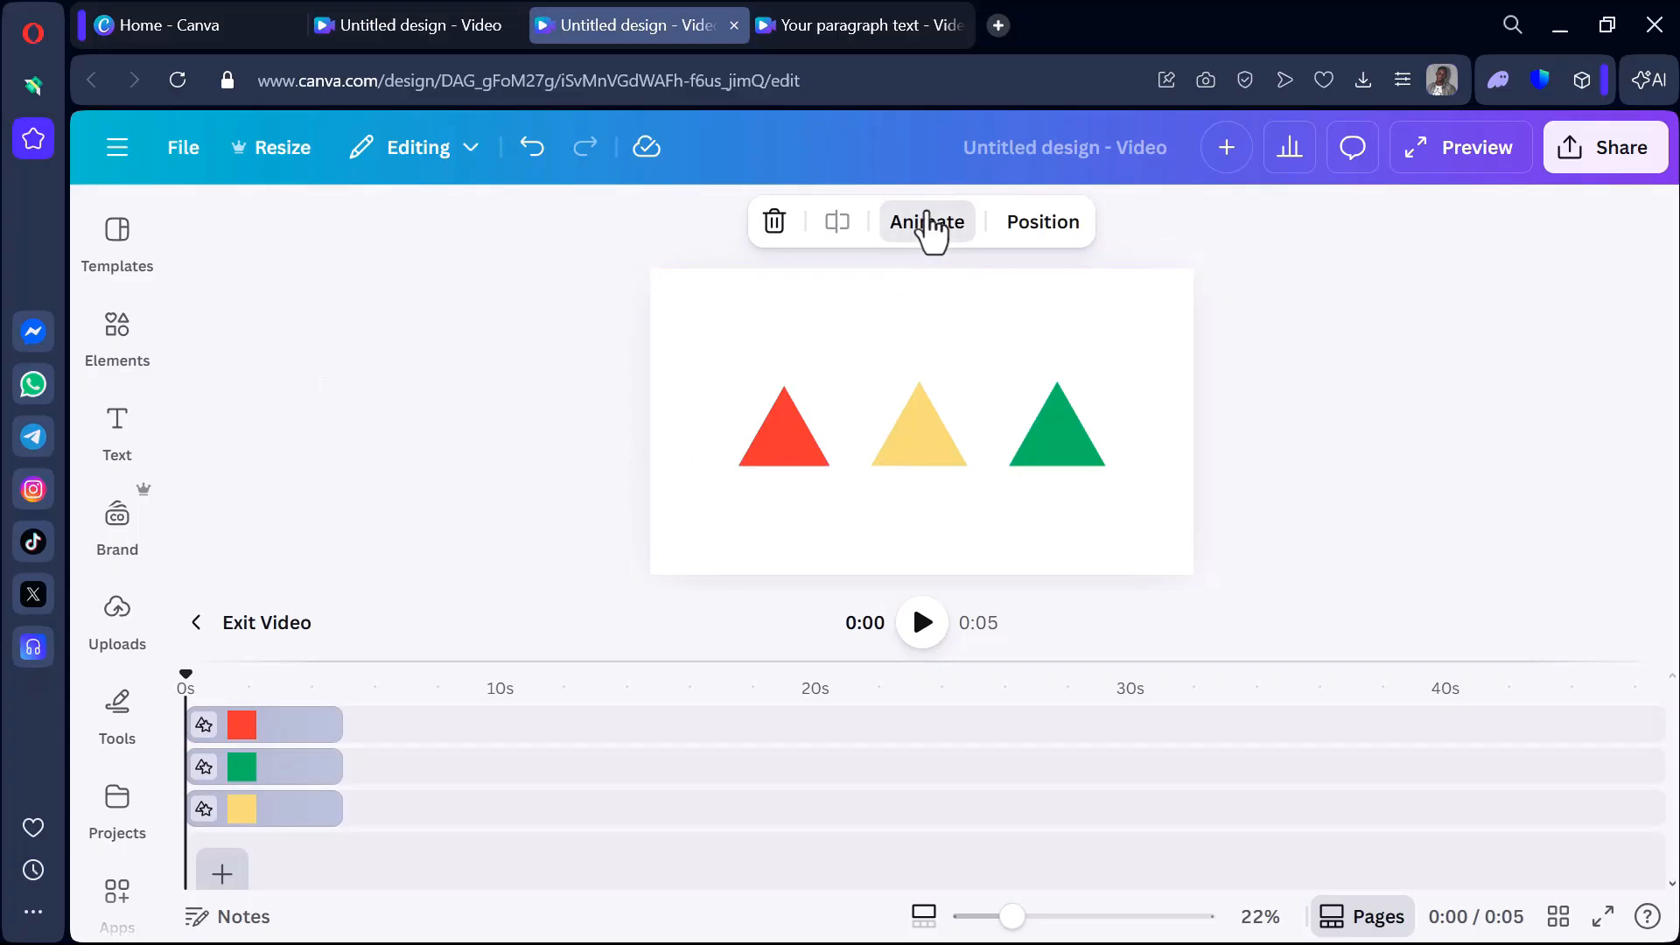
Apply the Scrapbook page animation to page 1 with Animate set to Both, and close the animation options.
left_click(928, 230)
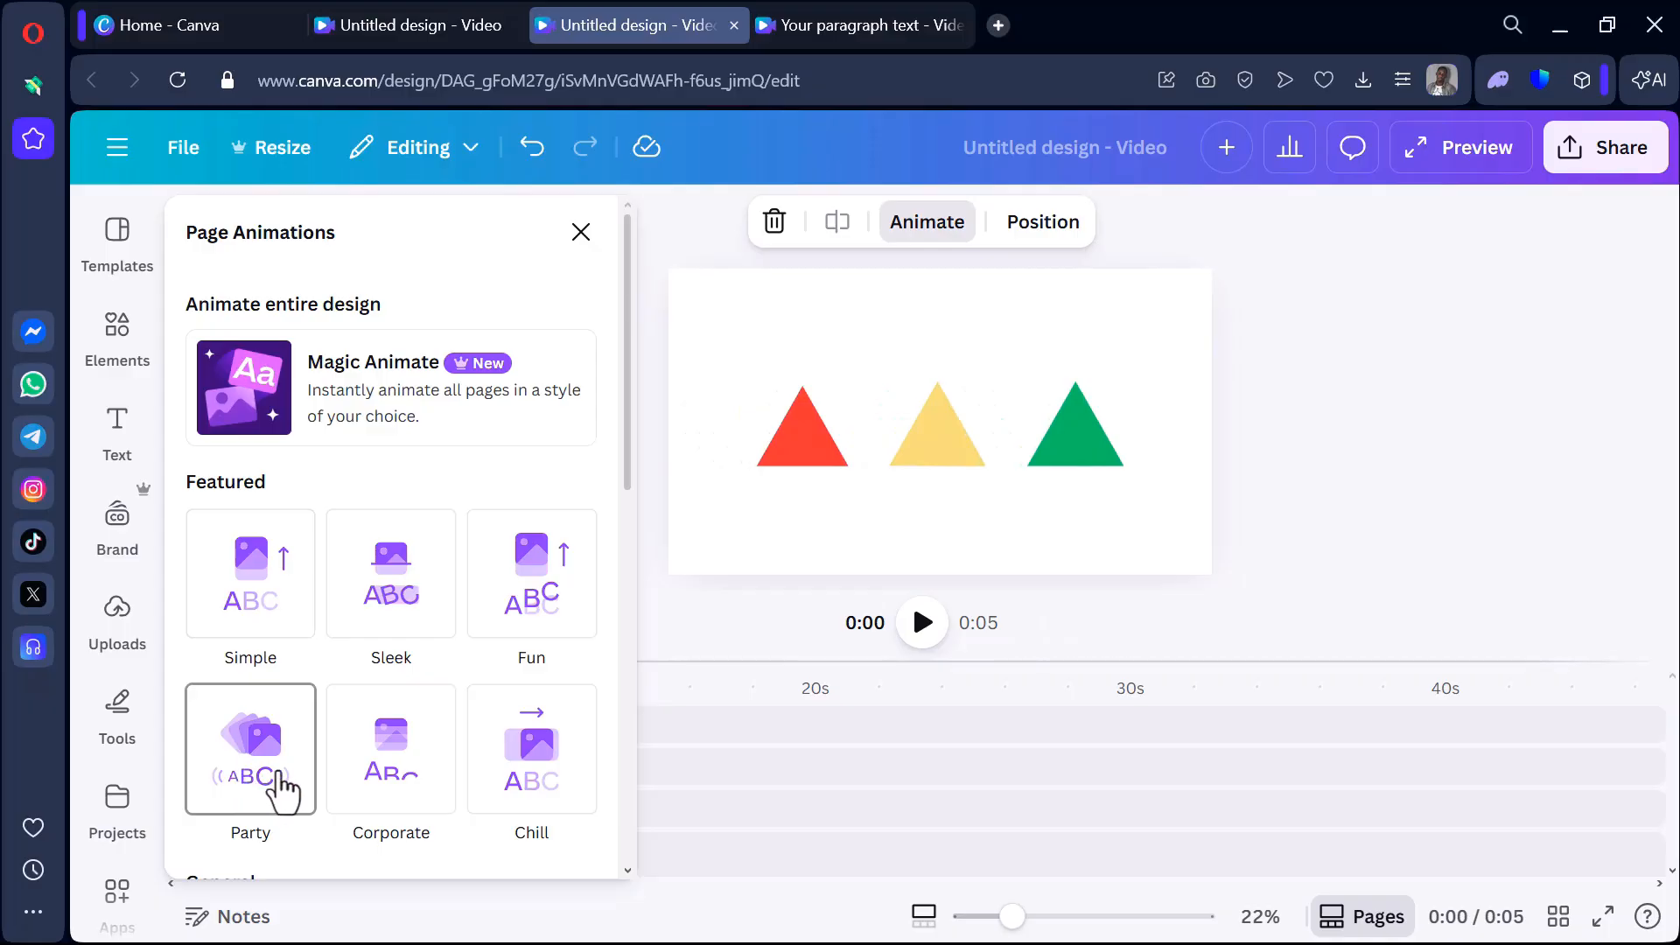
scroll(278, 788, "down", 10)
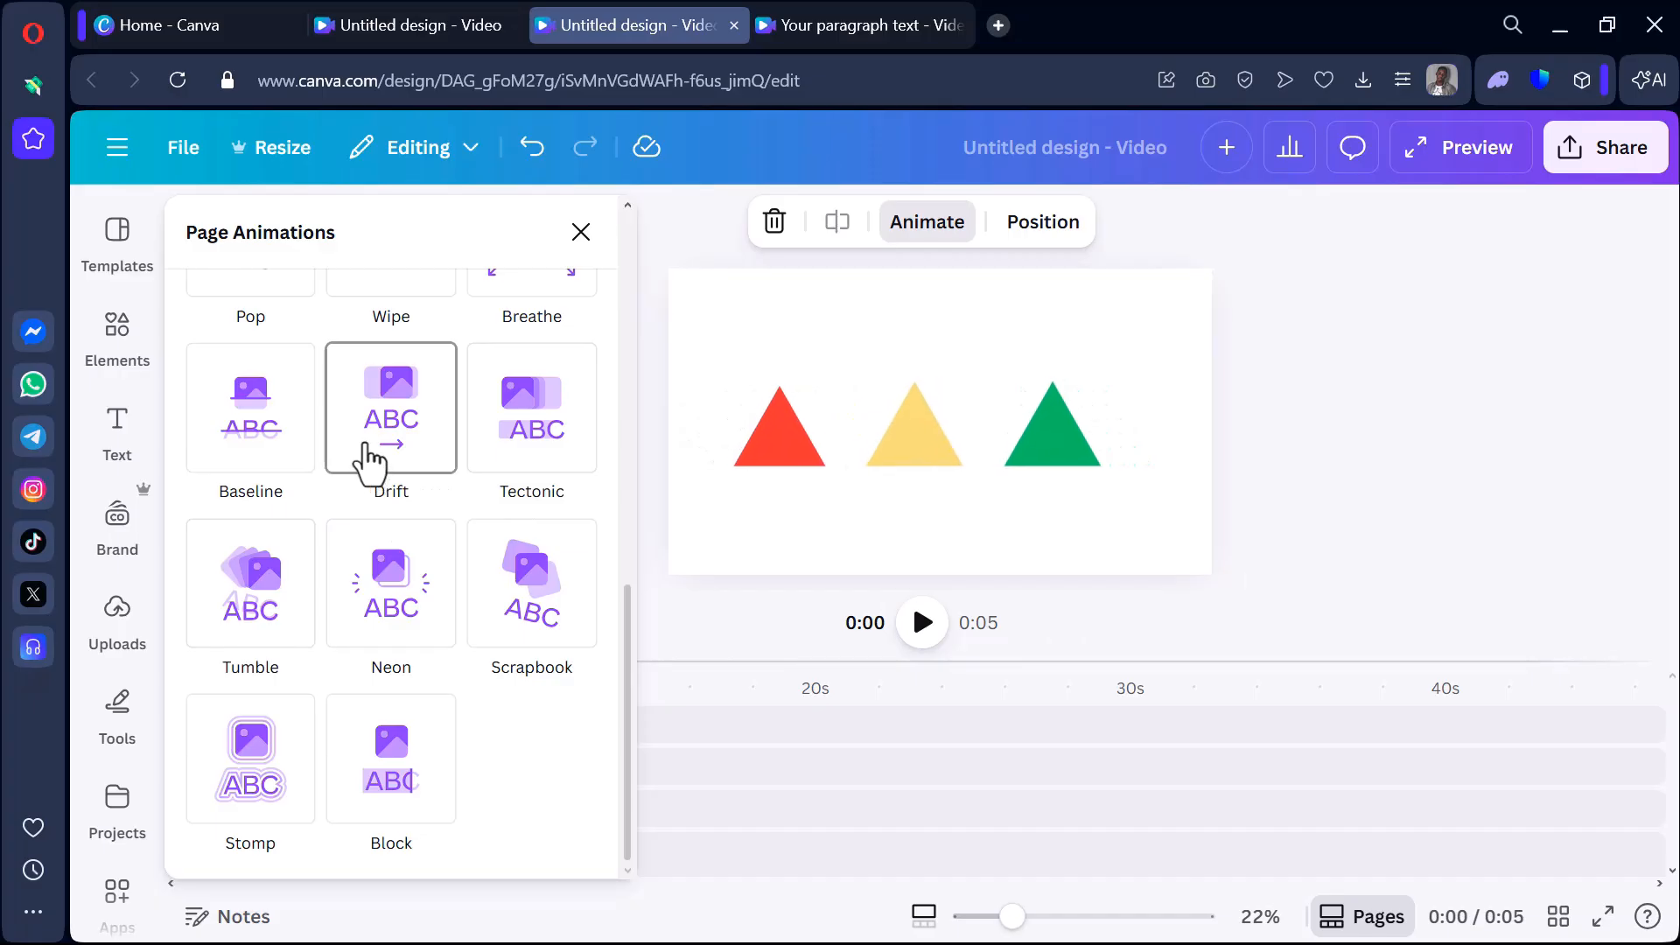
left_click(530, 639)
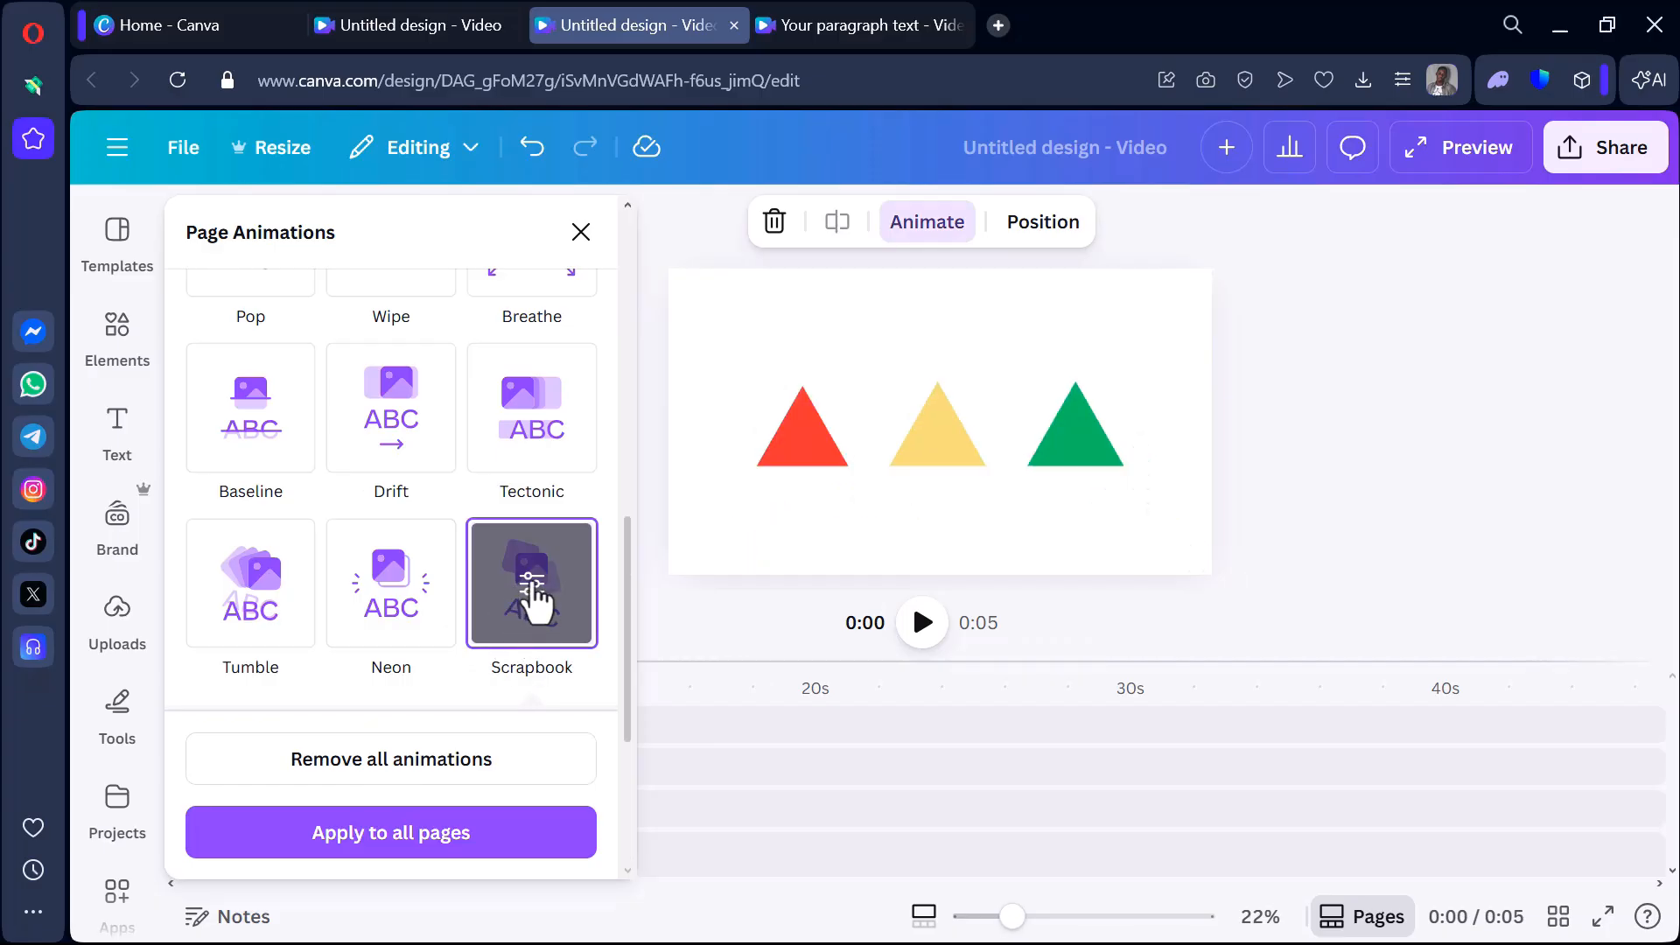
left_click(528, 595)
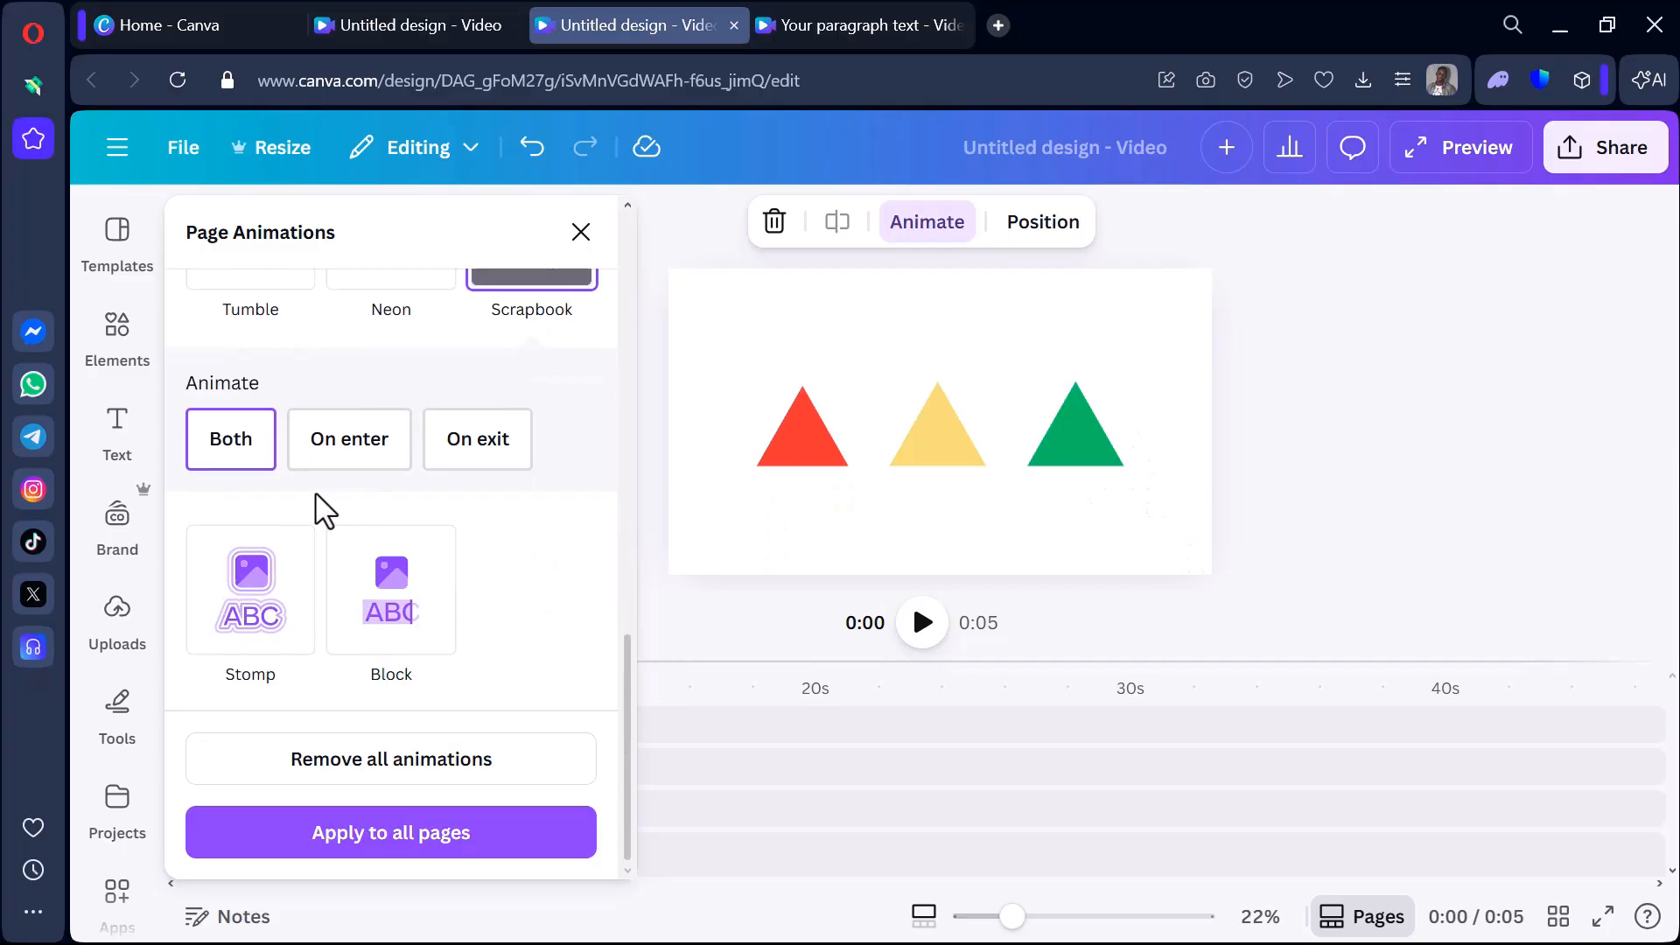
left_click_drag(642, 682, 663, 567)
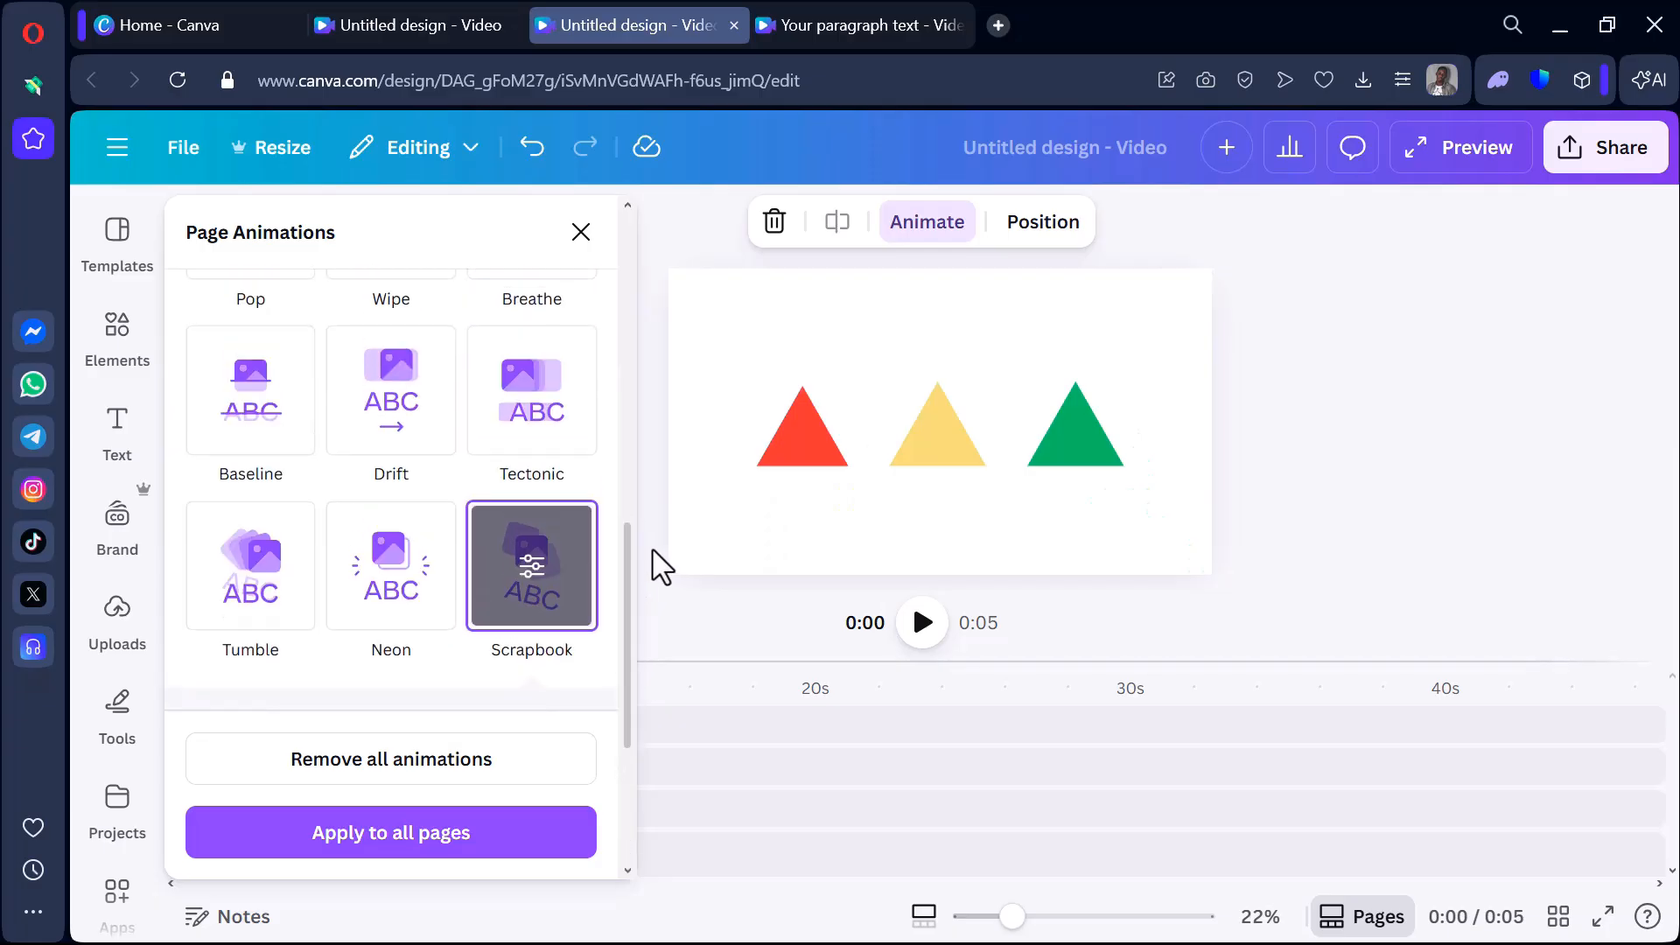
right_click(528, 571)
left_click(439, 590)
left_click_drag(625, 645, 730, 279)
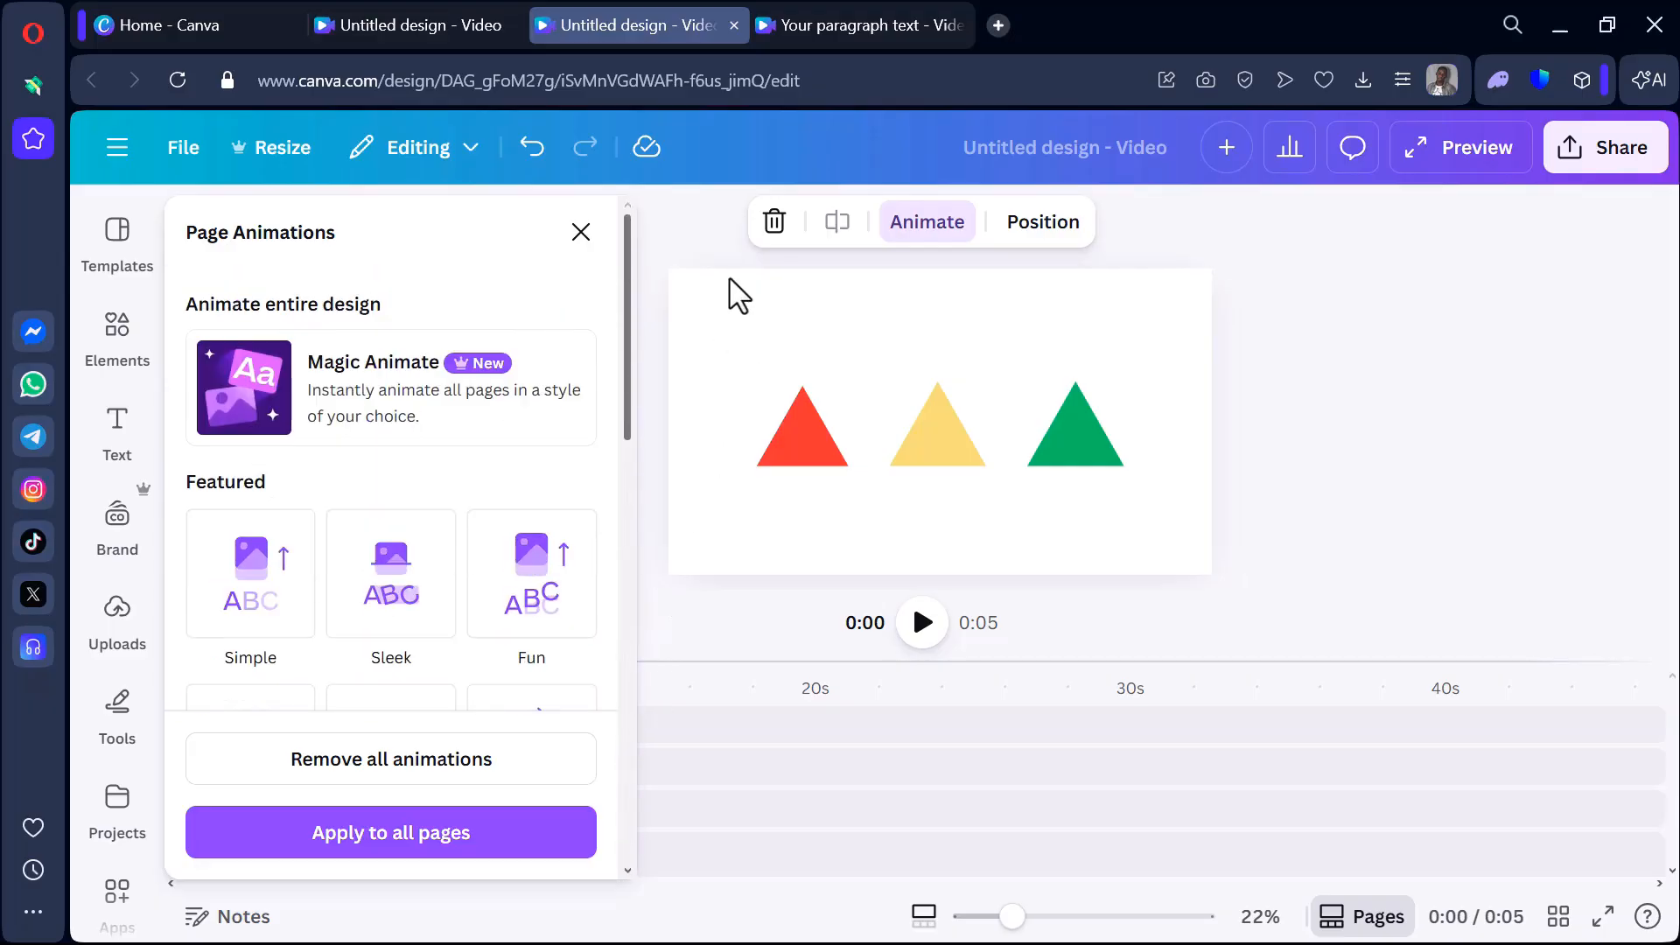
left_click(428, 442)
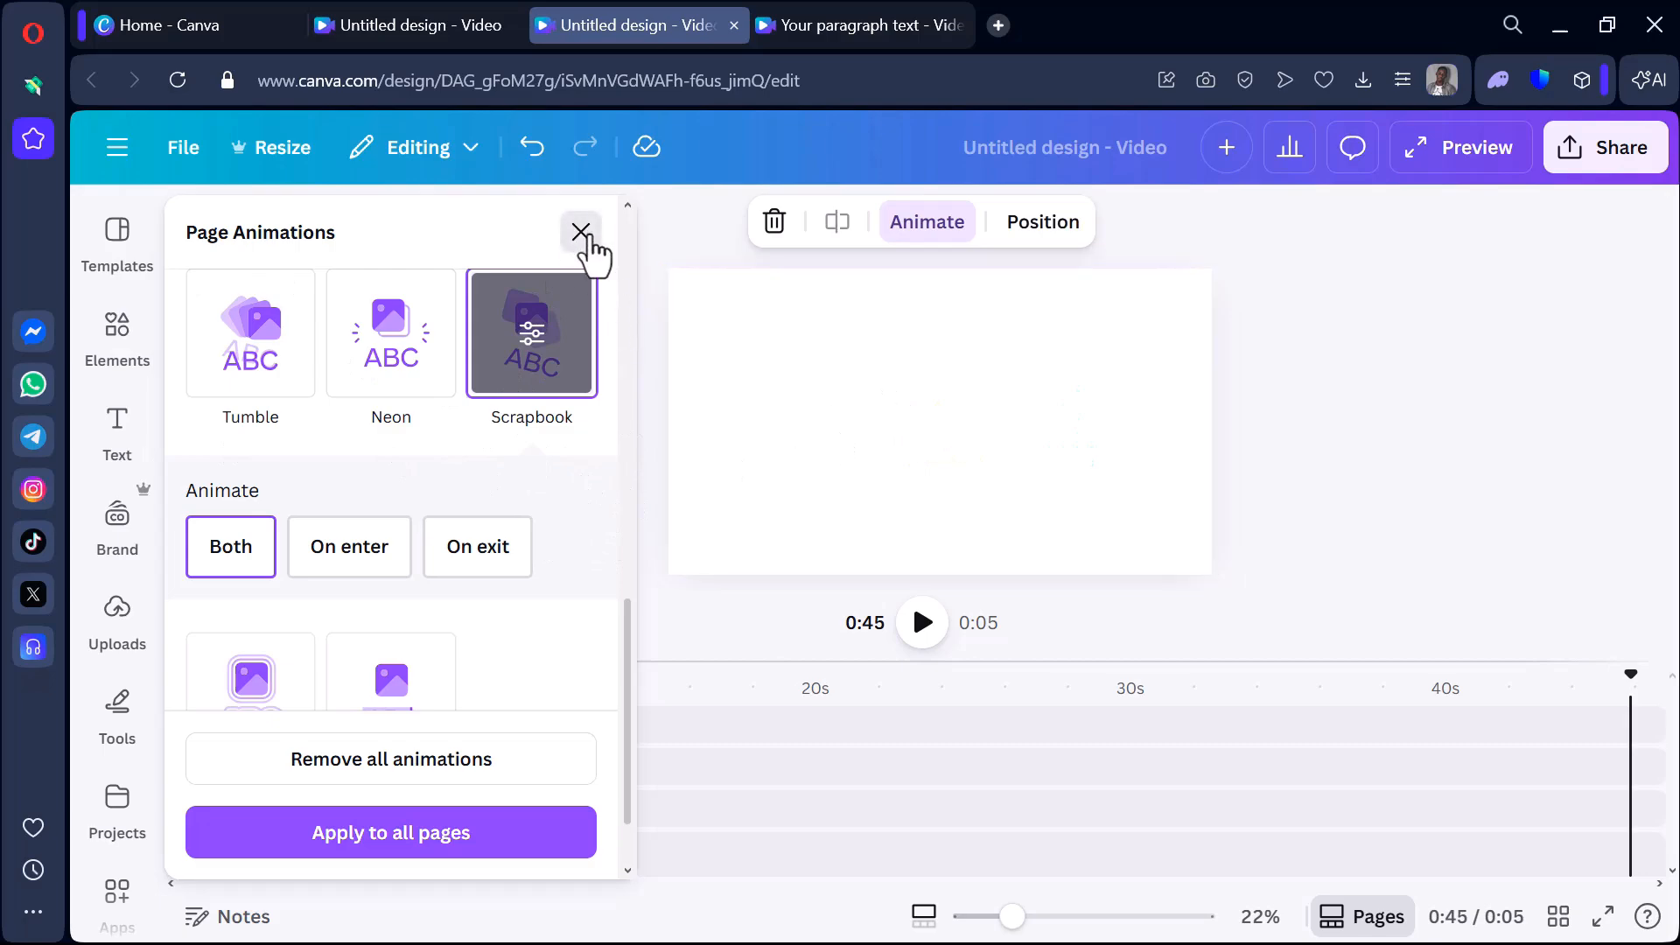
left_click(581, 233)
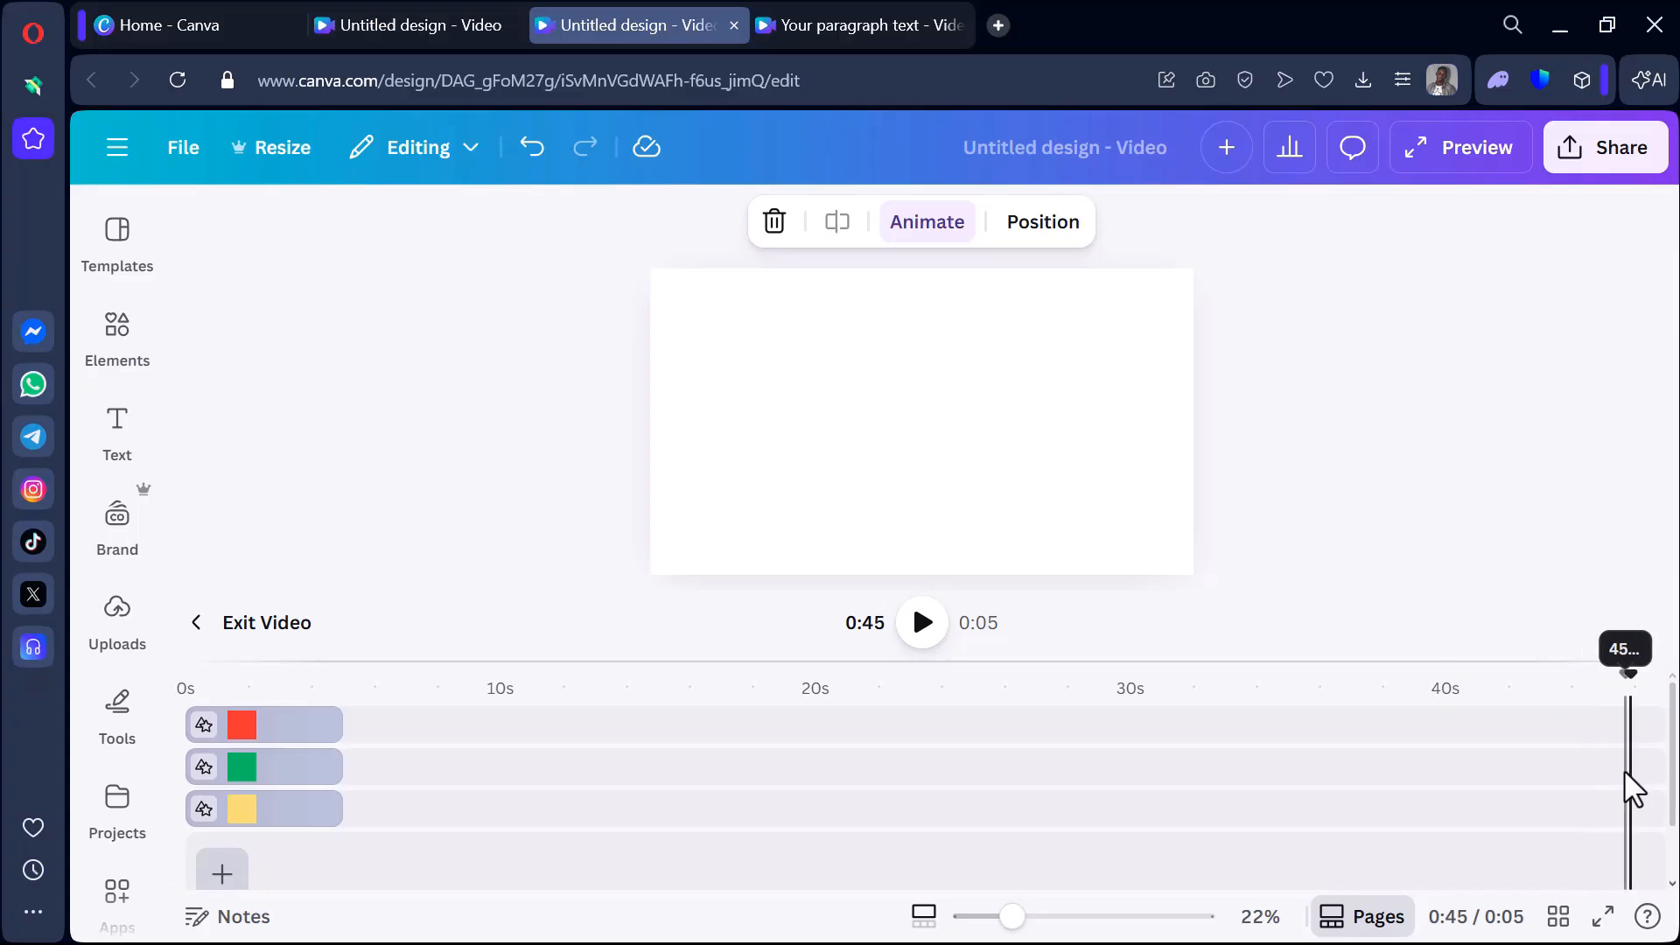
Move the playhead back to the start of the timeline and play the page to preview its animation.
left_click(1354, 817)
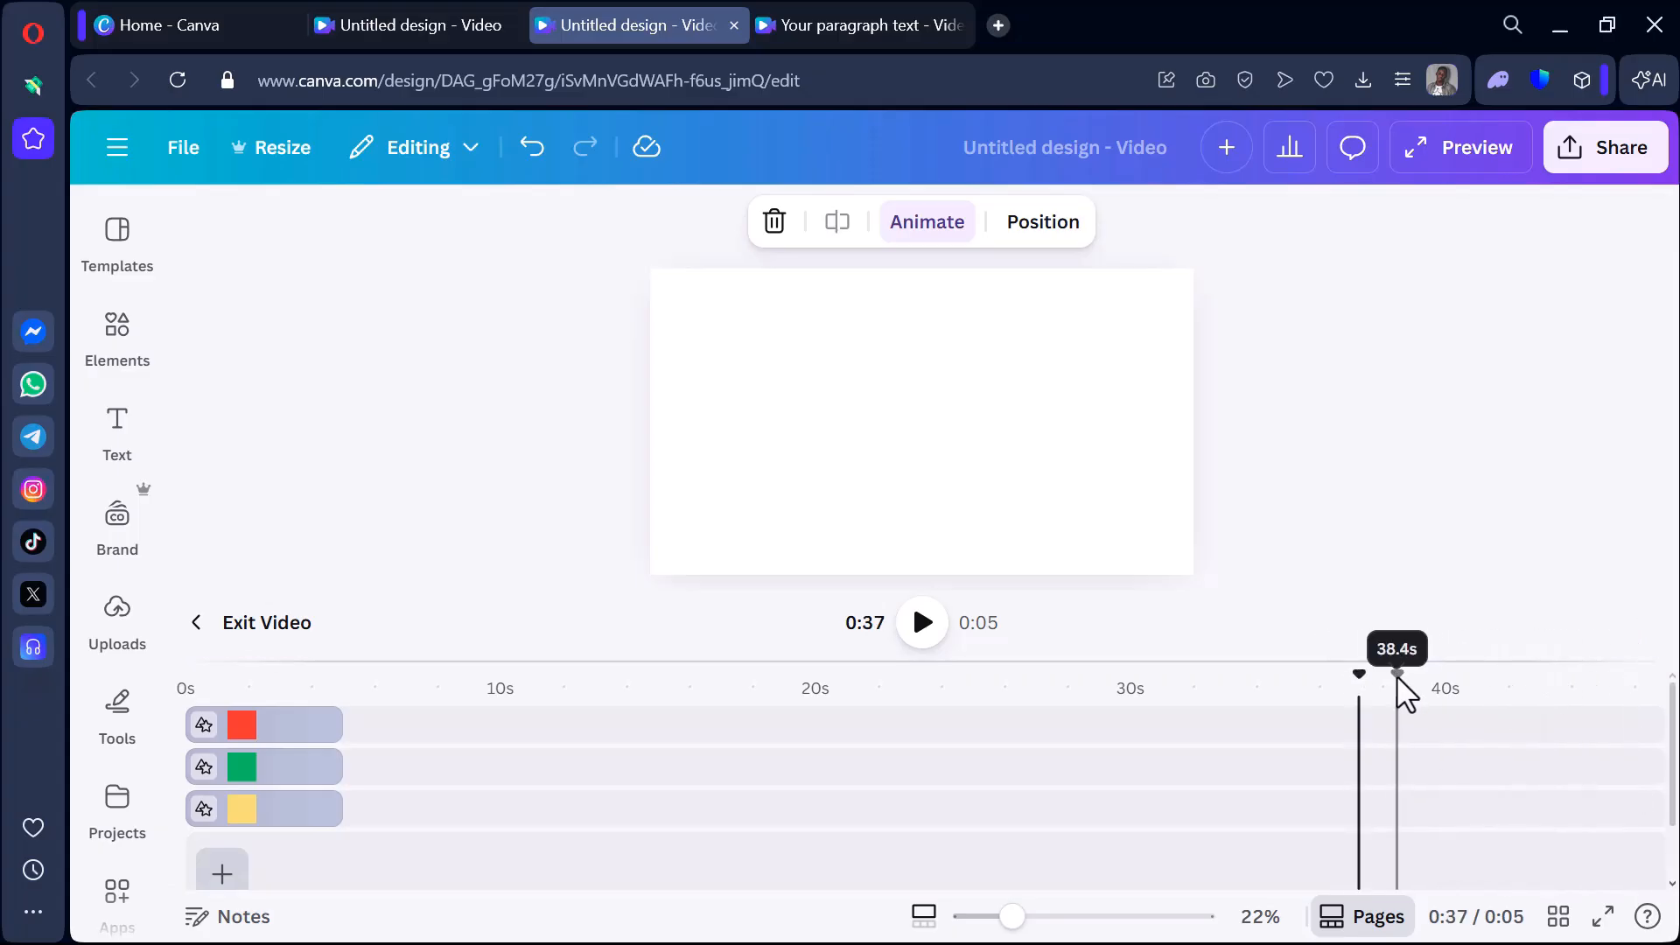
left_click_drag(1359, 670, 166, 739)
left_click(915, 632)
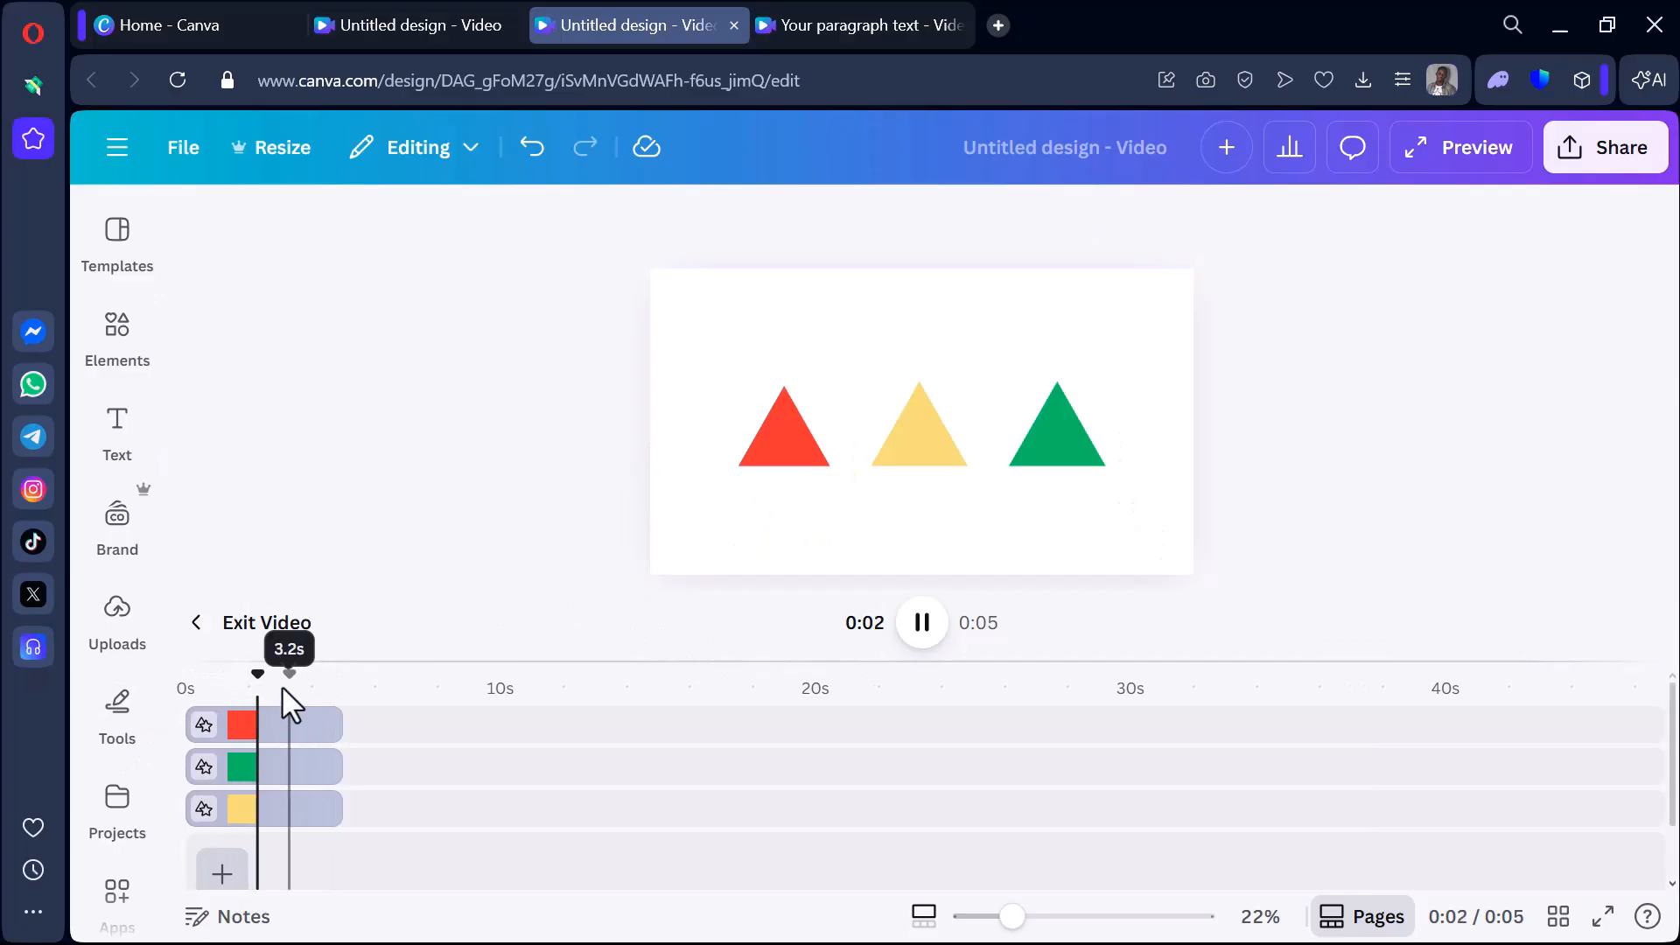
left_click_drag(293, 675, 144, 718)
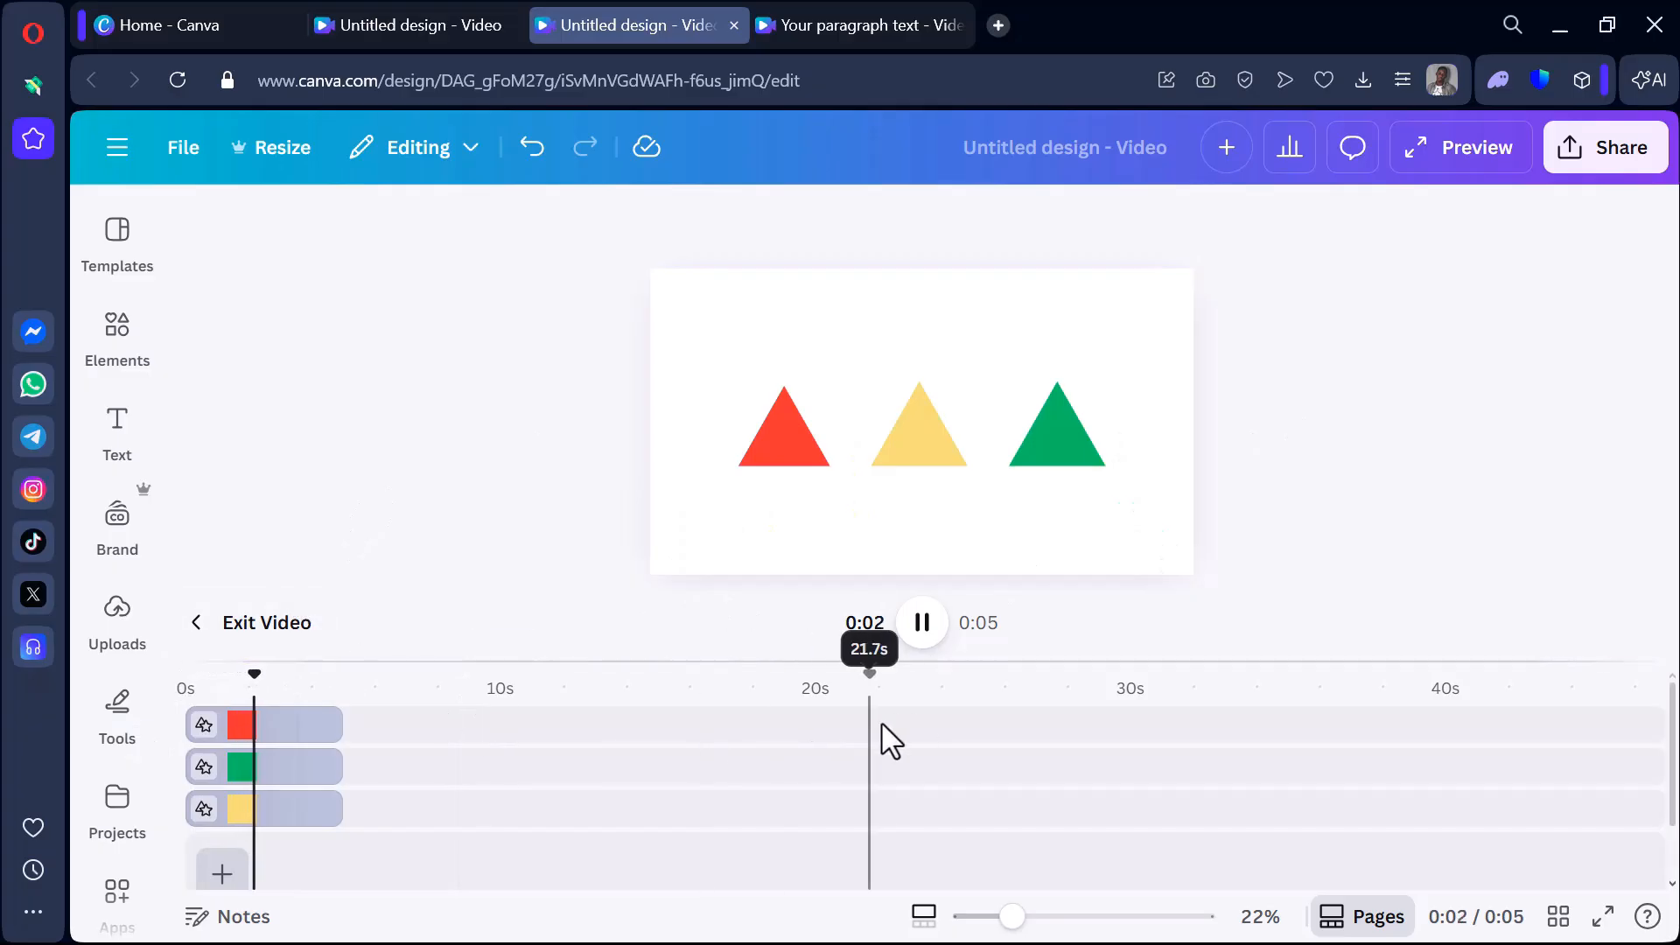
left_click(931, 640)
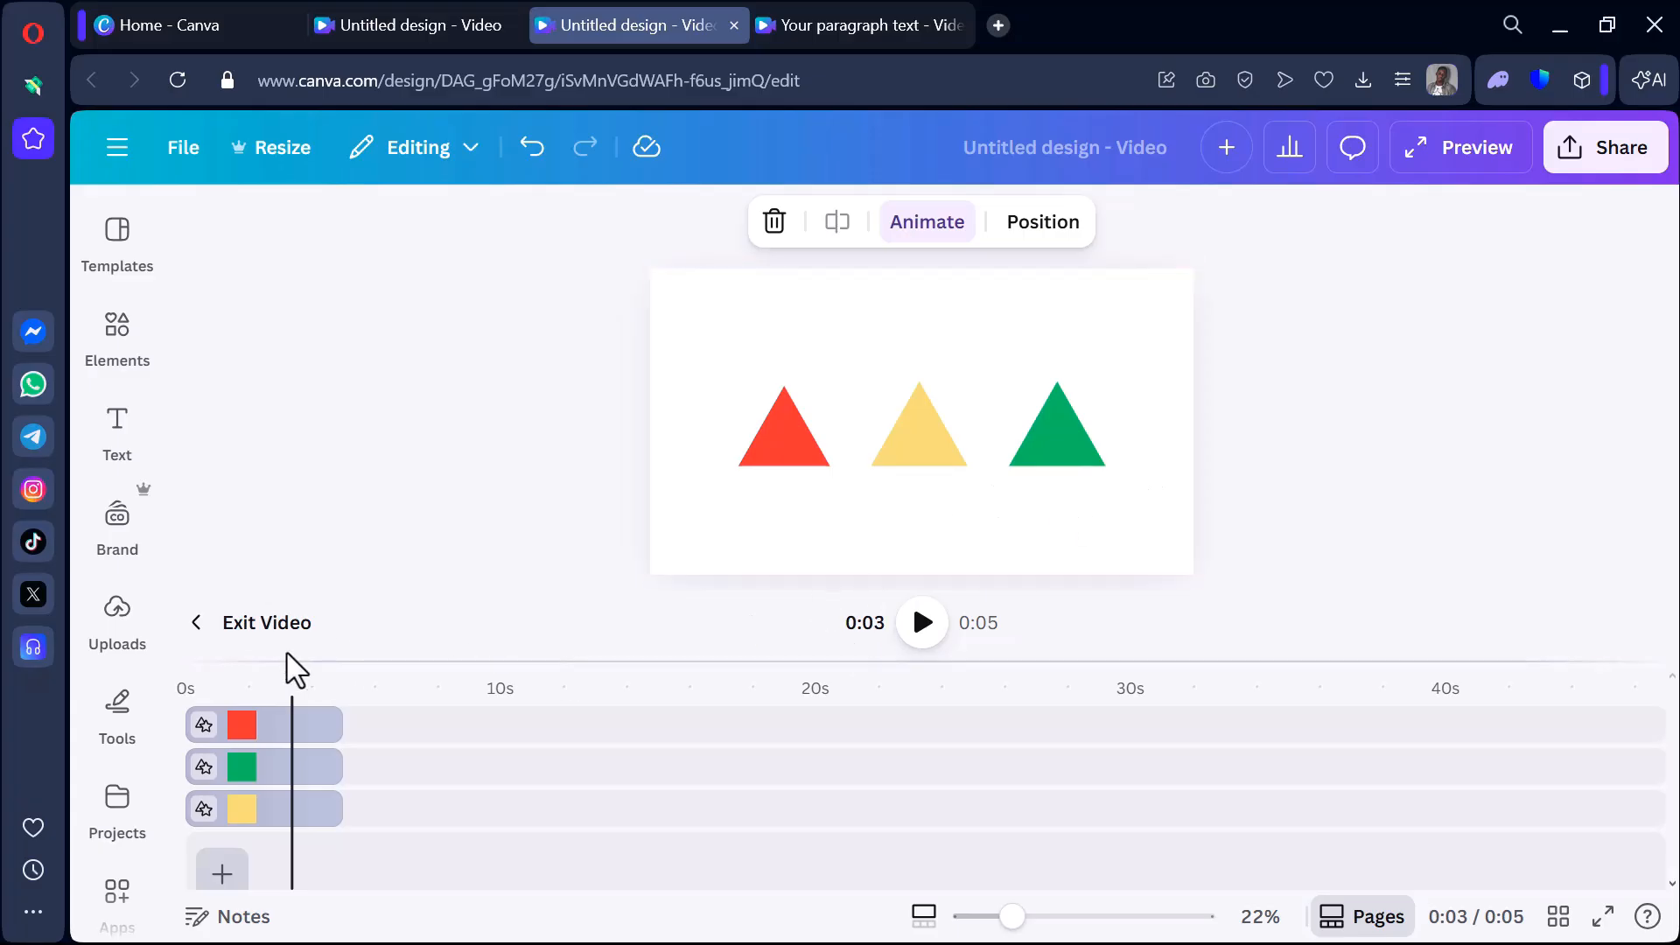
Switch from the timeline to the vertical scrolling view of all pages.
left_click(1378, 926)
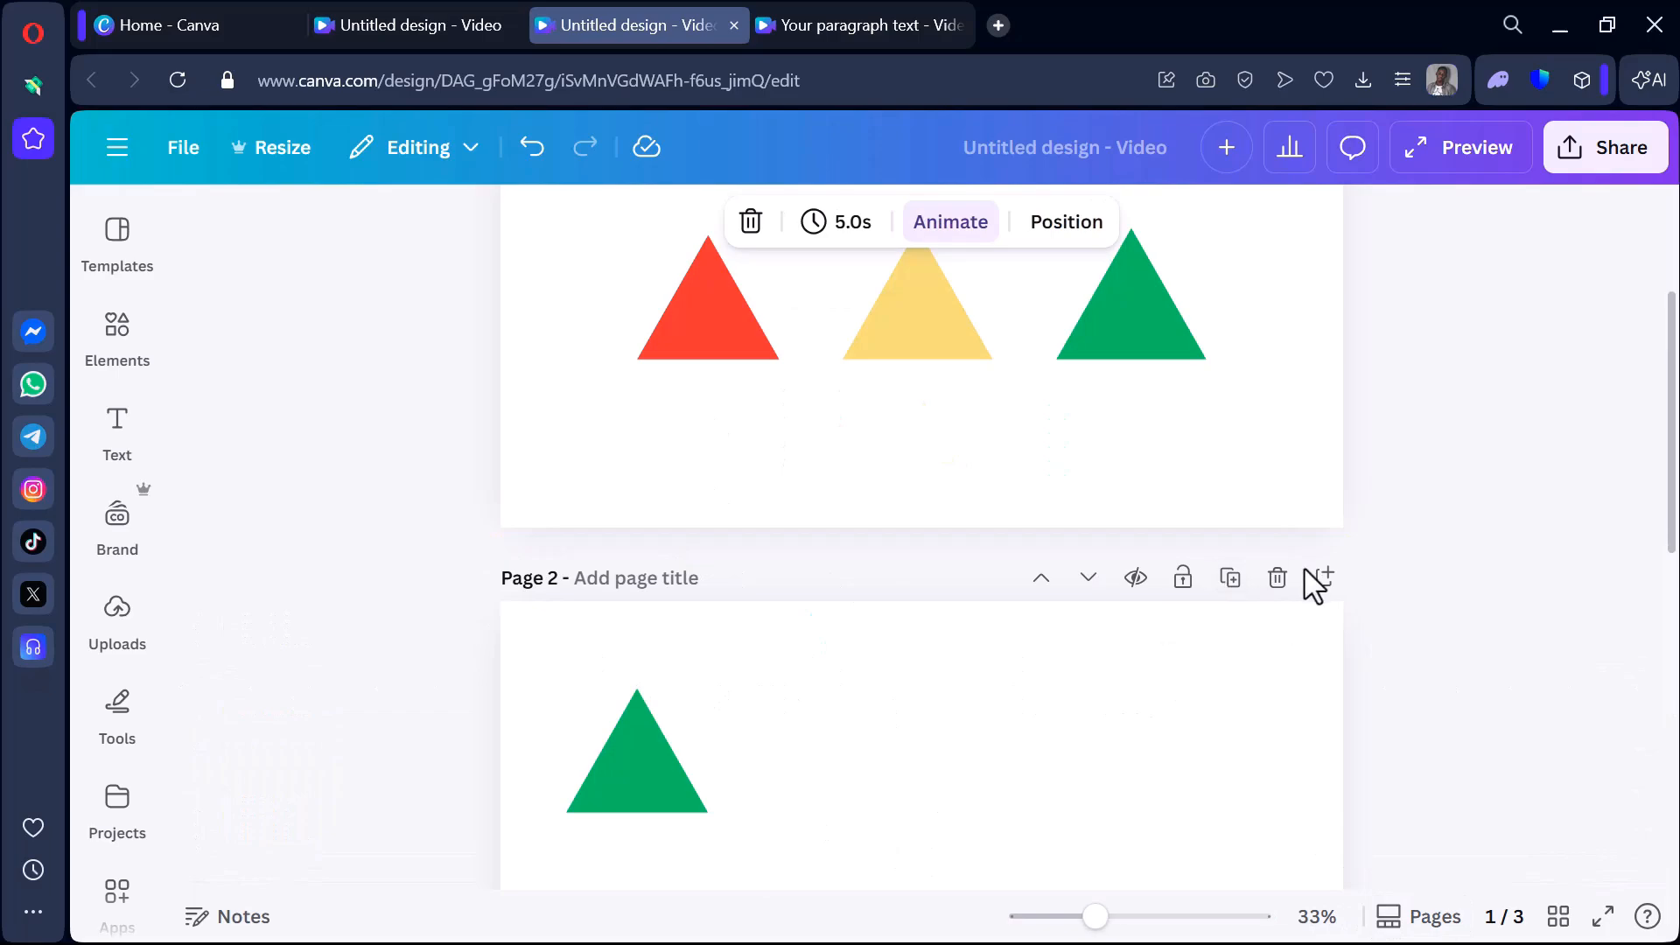
Delete the two extra pages after page 1 and duplicate the page with the three triangles.
left_click(1290, 586)
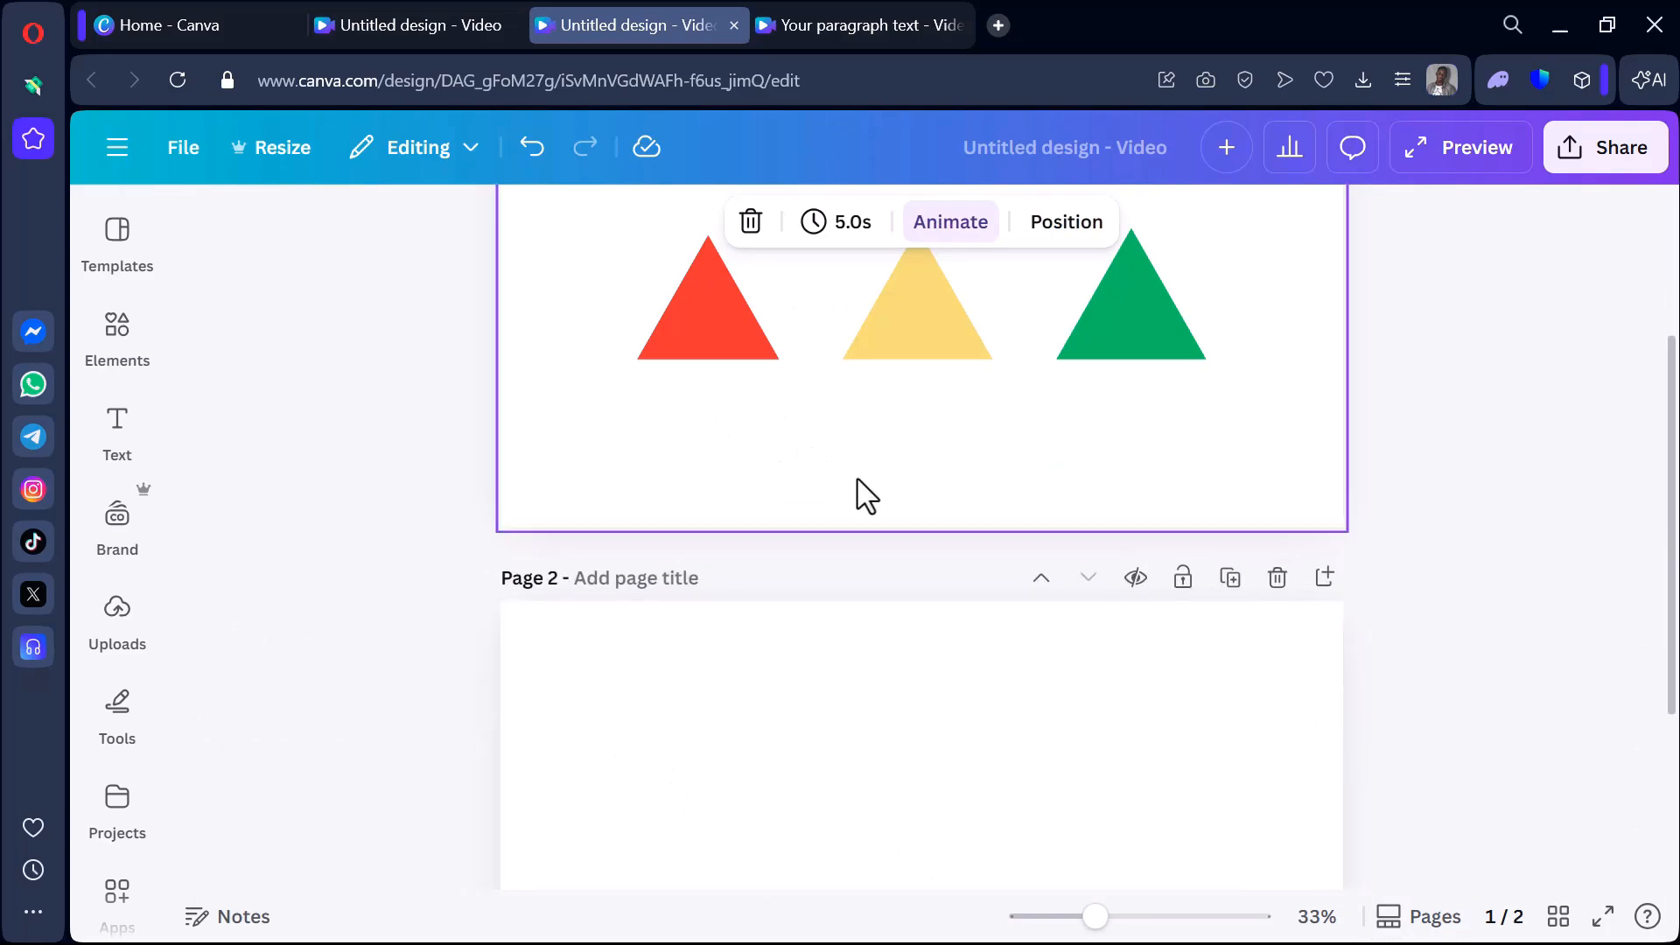
left_click(1278, 580)
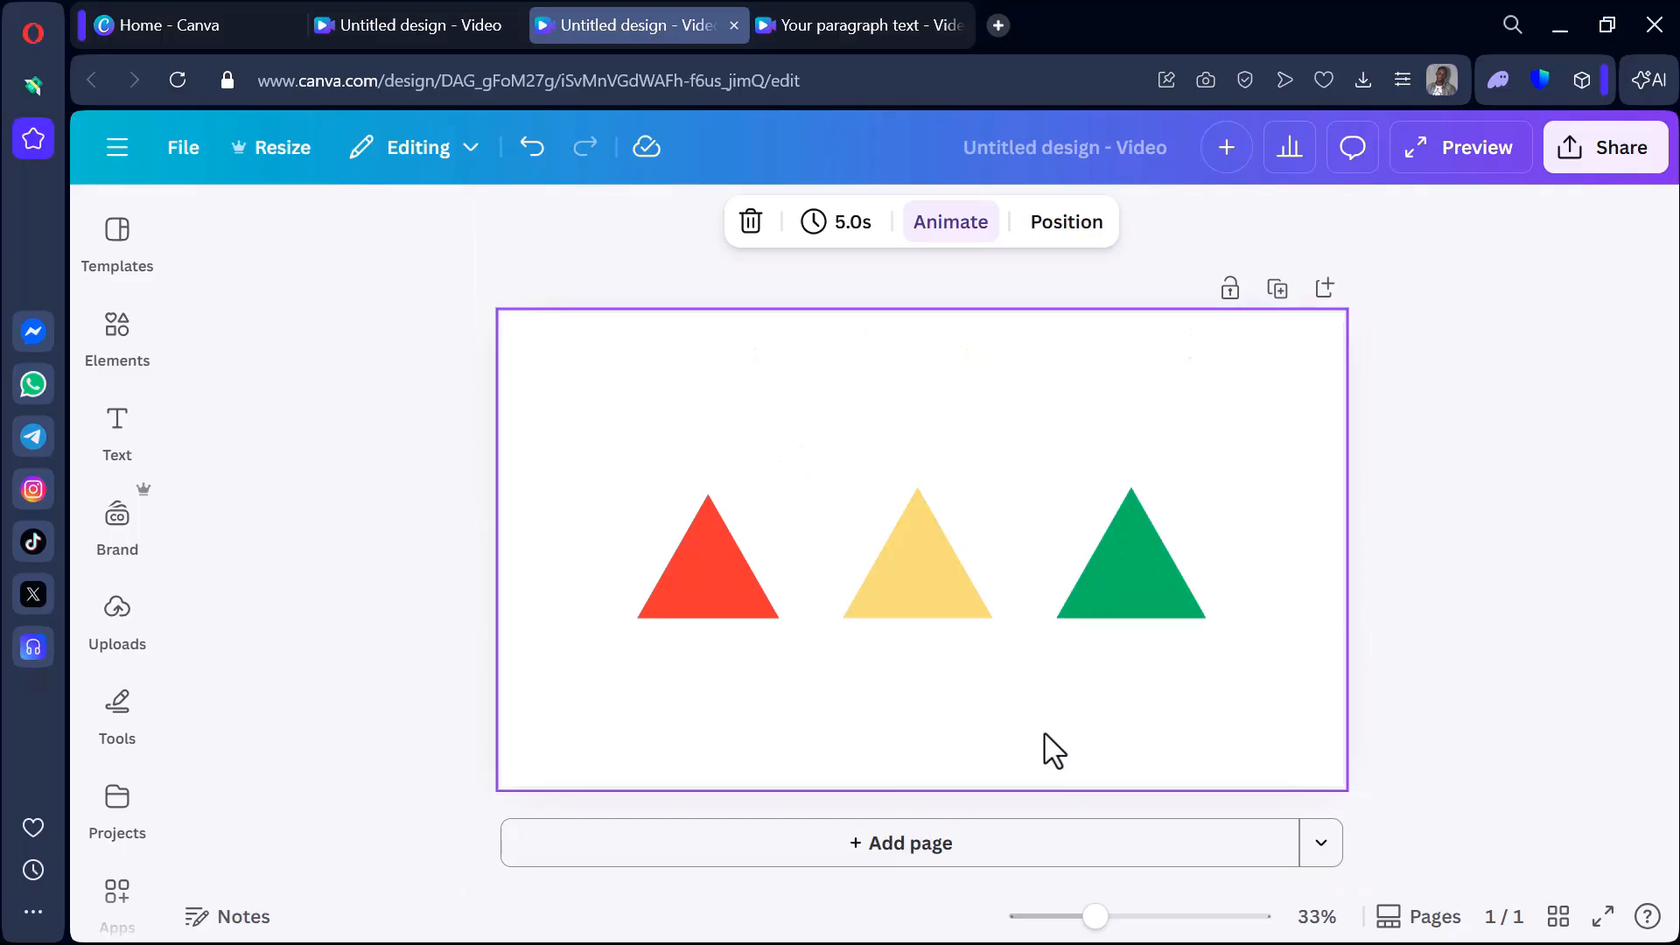
left_click(1278, 291)
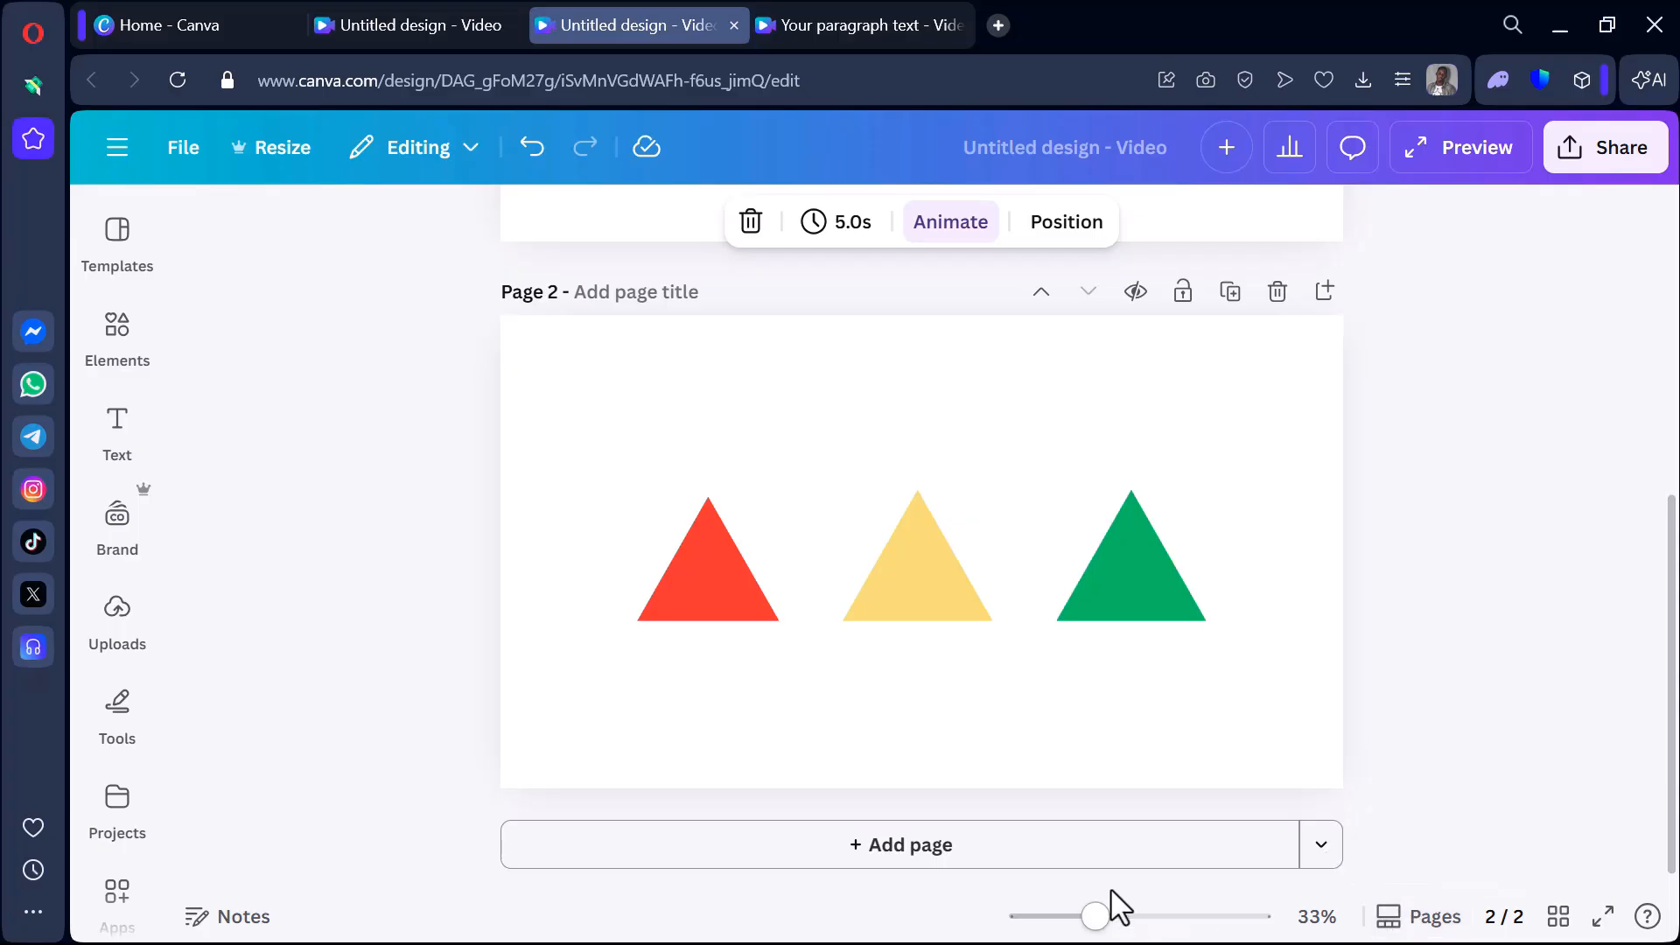
Show the page thumbnails instead of the scrolling view and open the transition options between pages 1 and 2.
left_click(1422, 926)
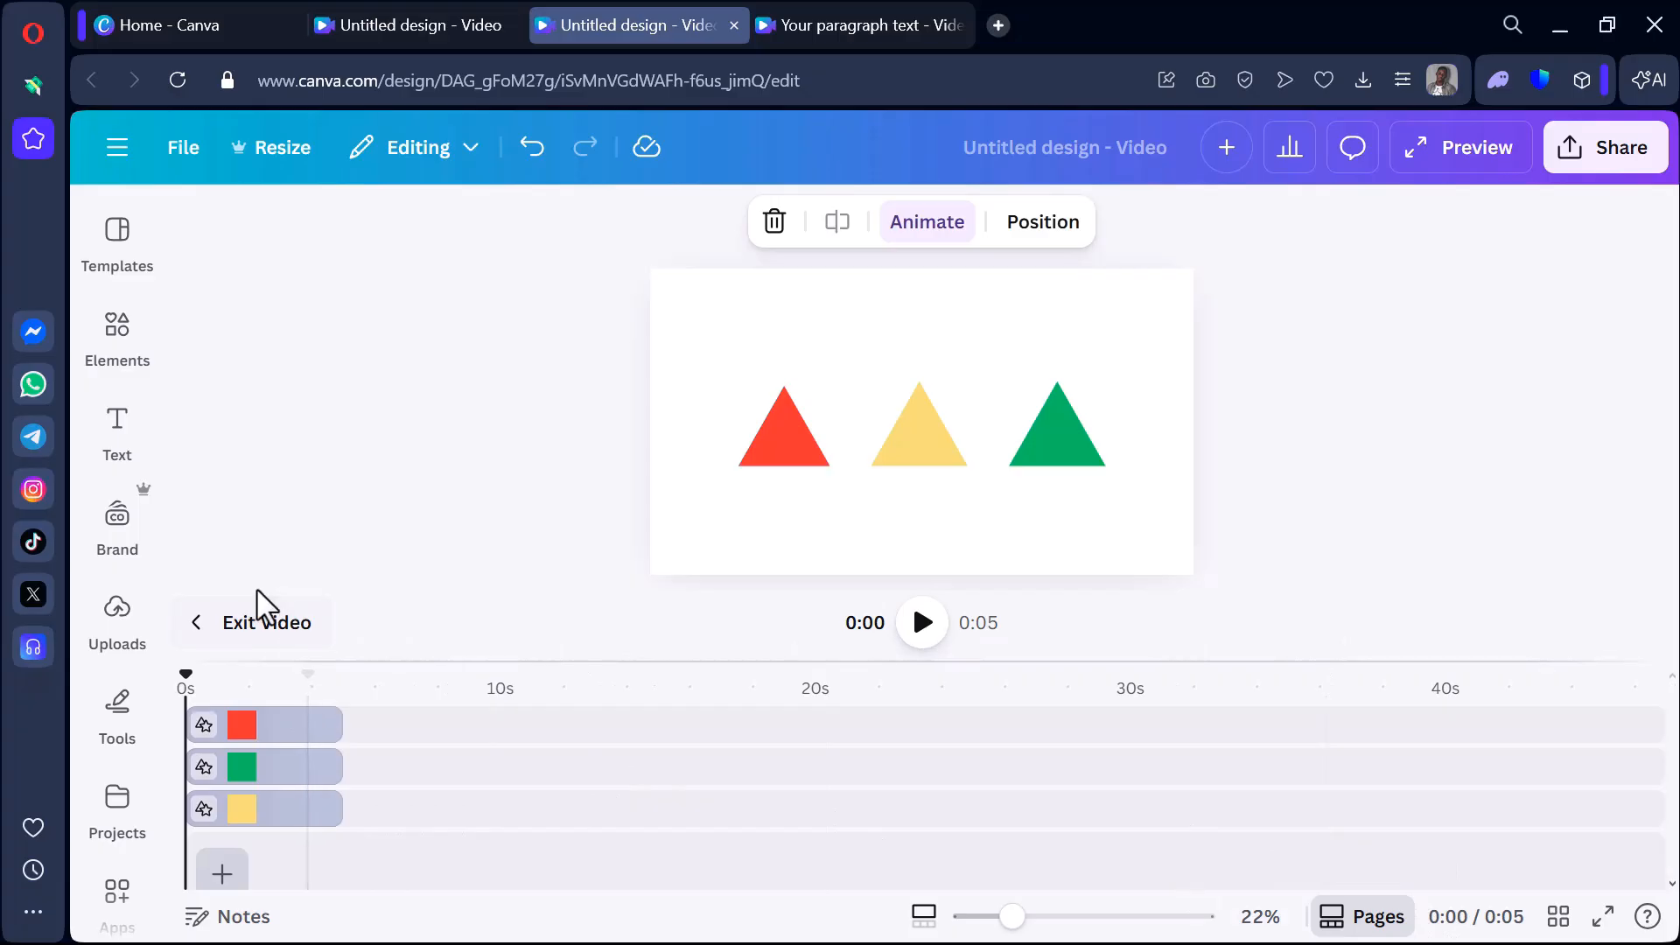
left_click(247, 626)
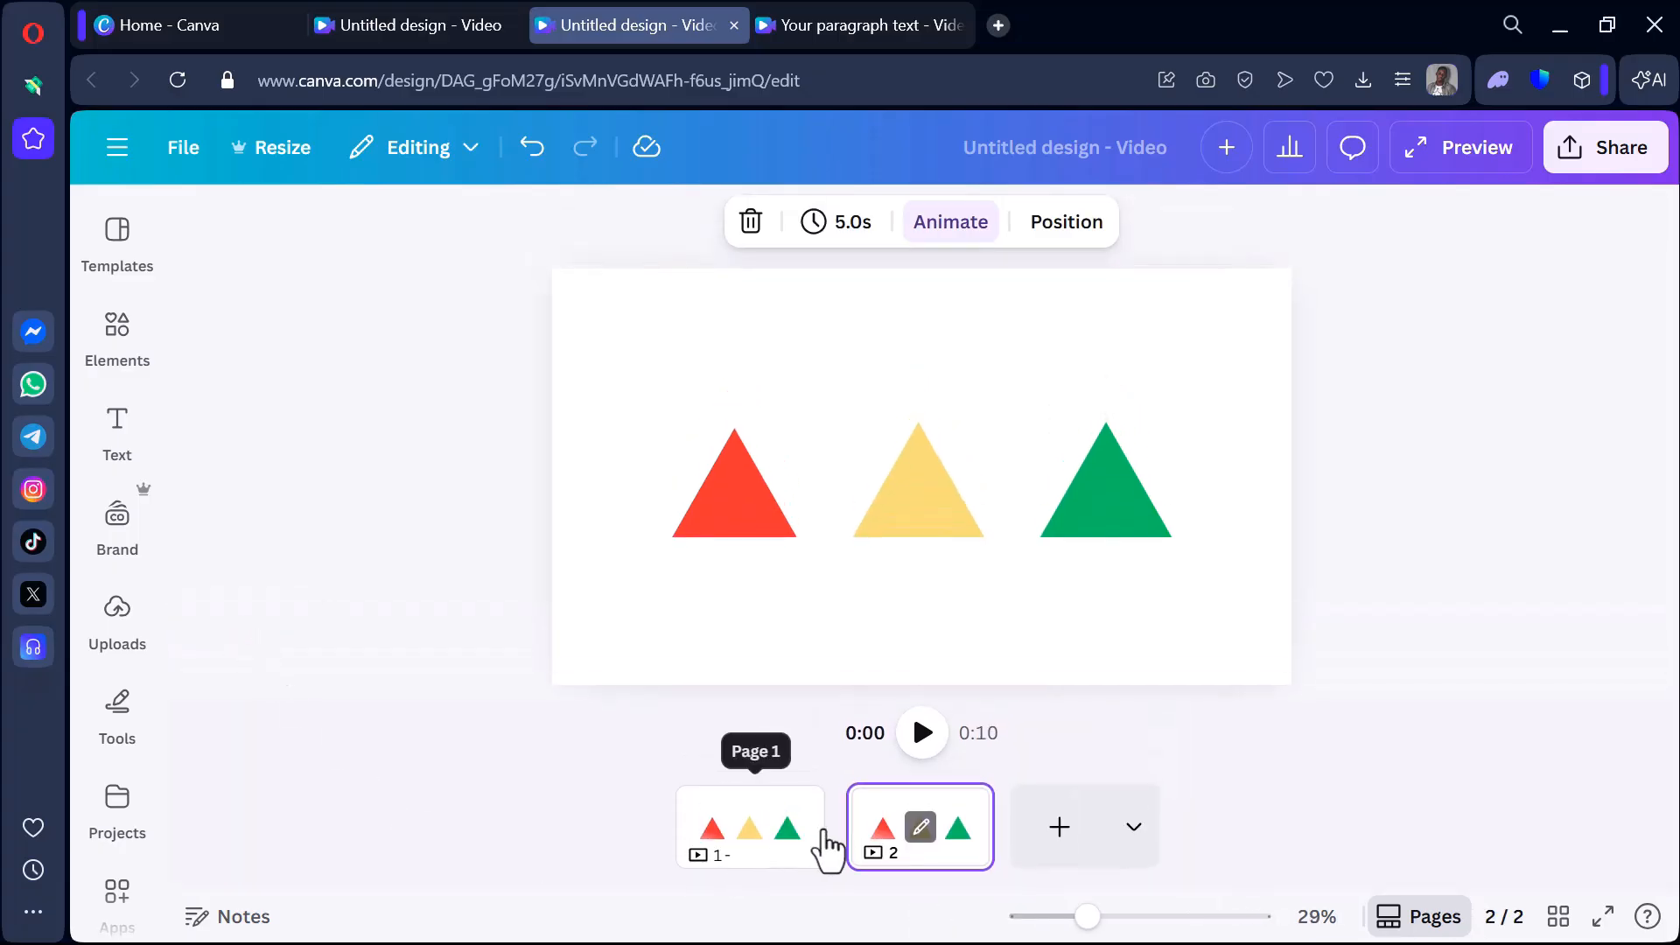
mouse_move(834, 835)
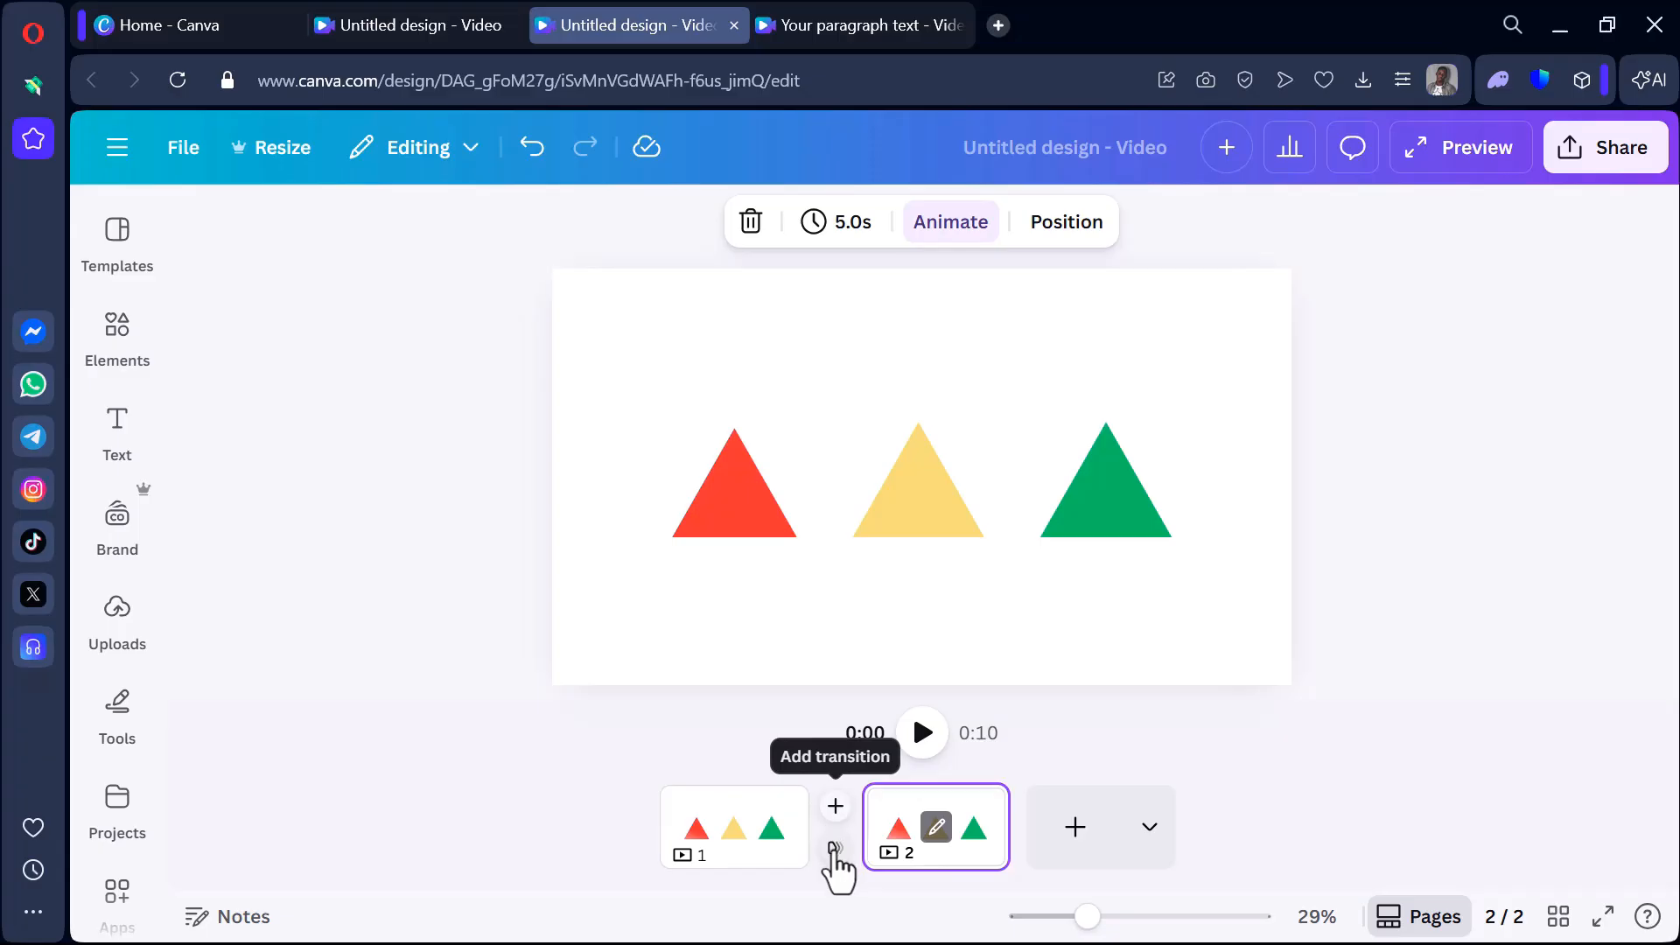
left_click(835, 849)
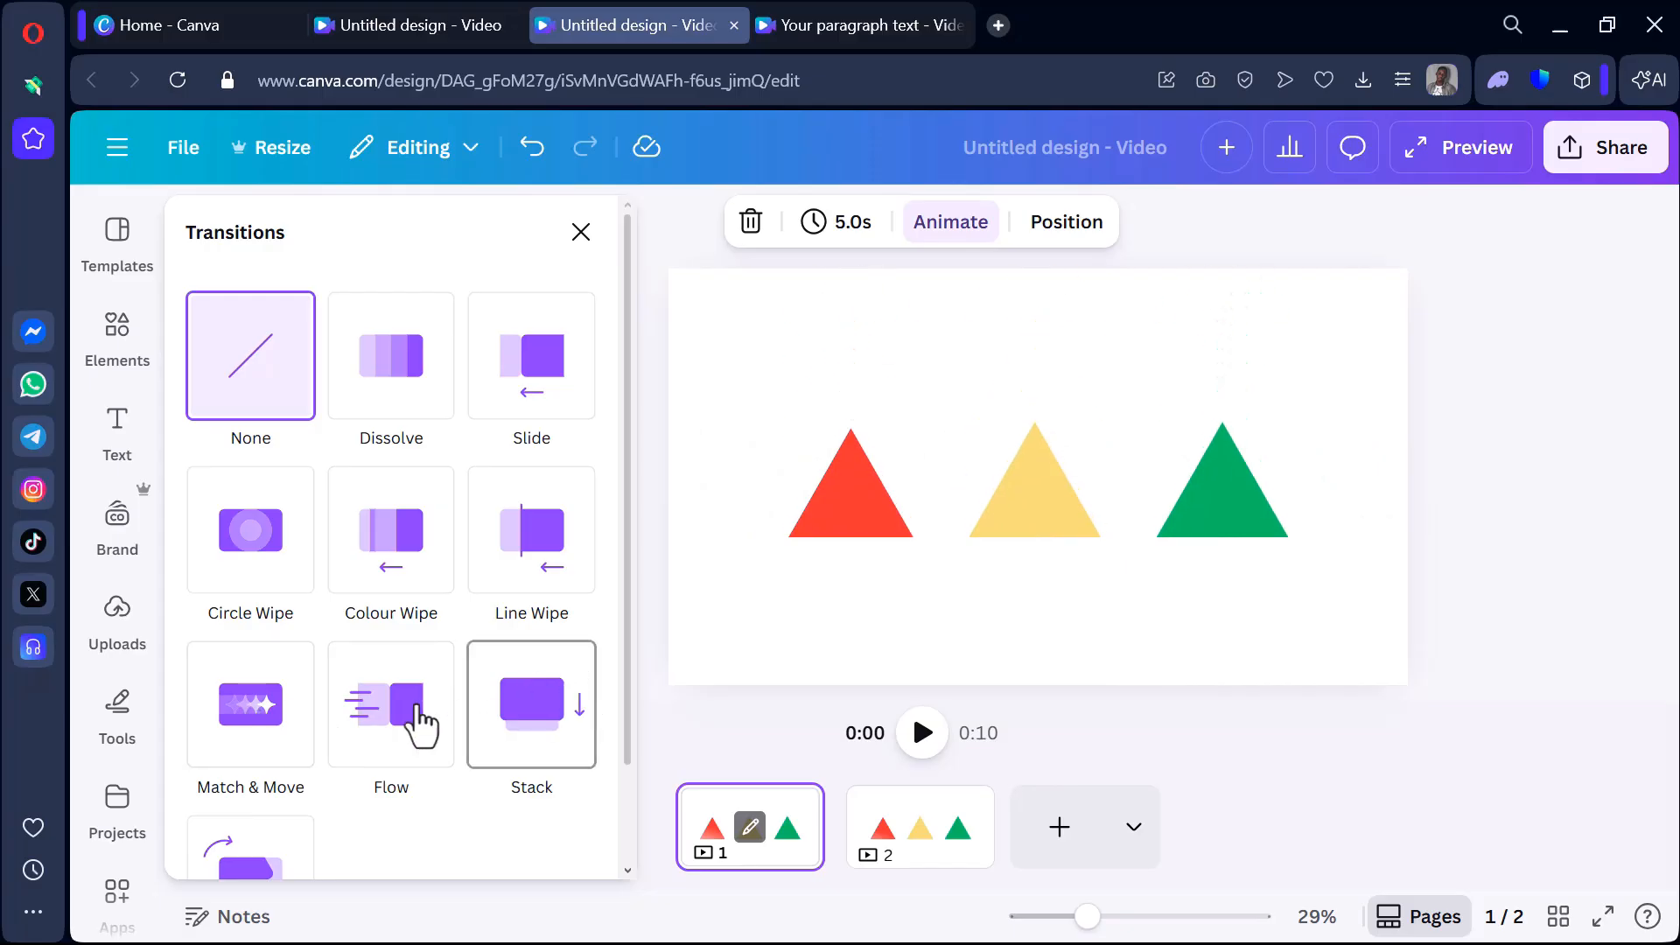
Apply the Flow transition between pages 1 and 2 with its direction set to the right.
left_click(378, 722)
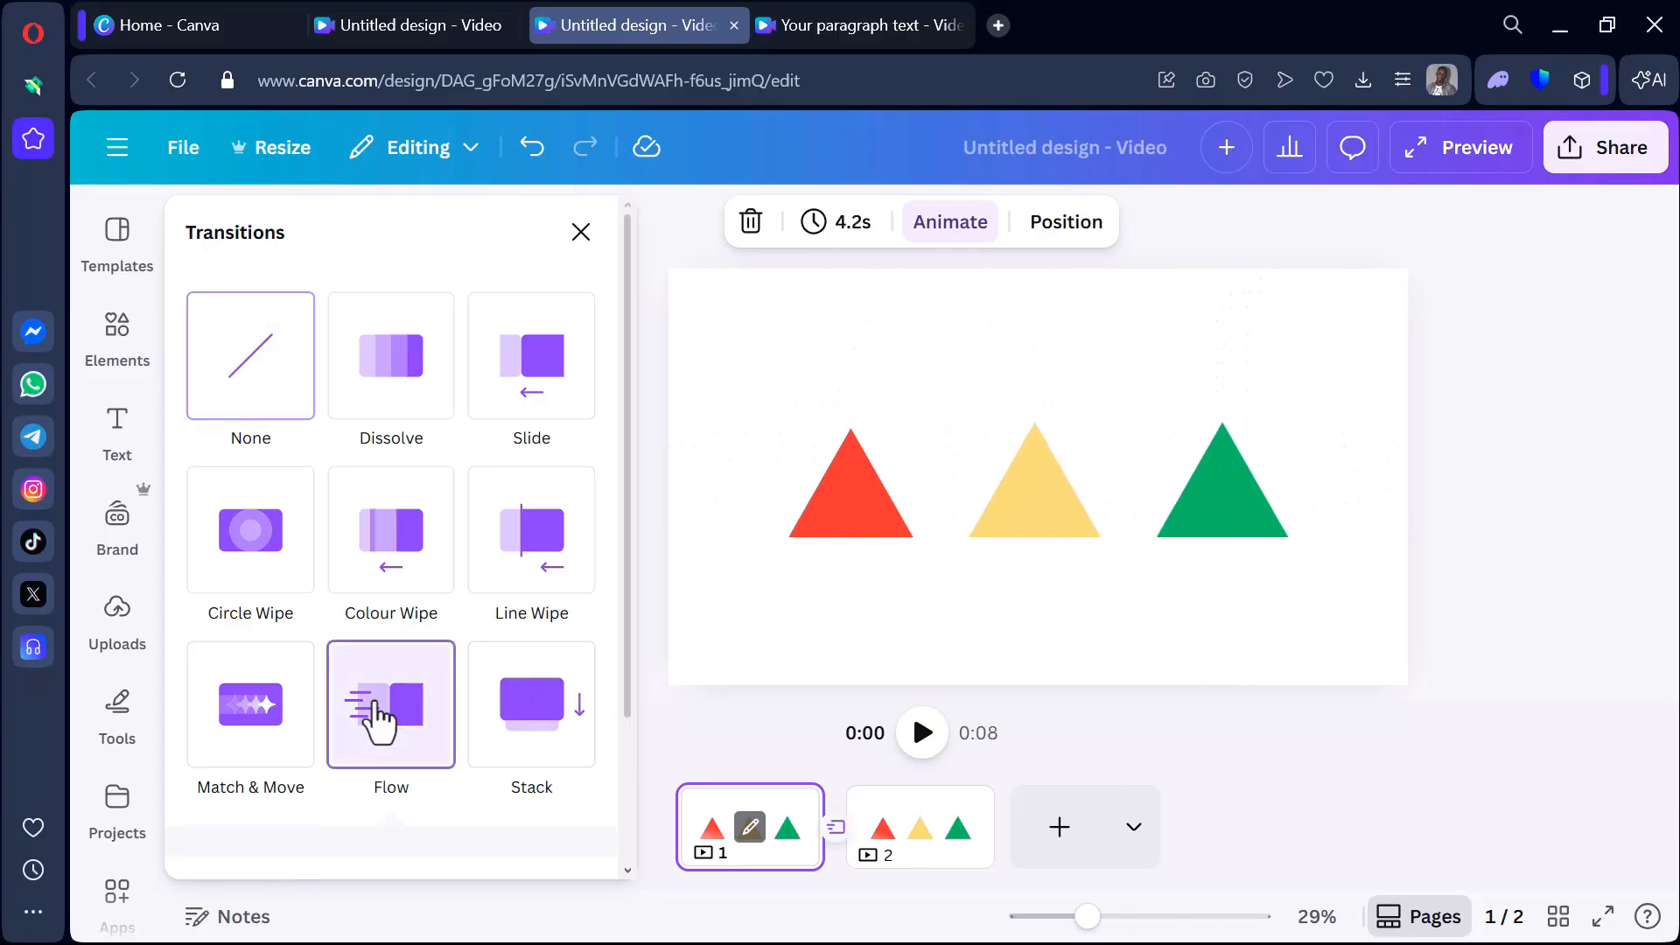
scroll(405, 858, "down", 2)
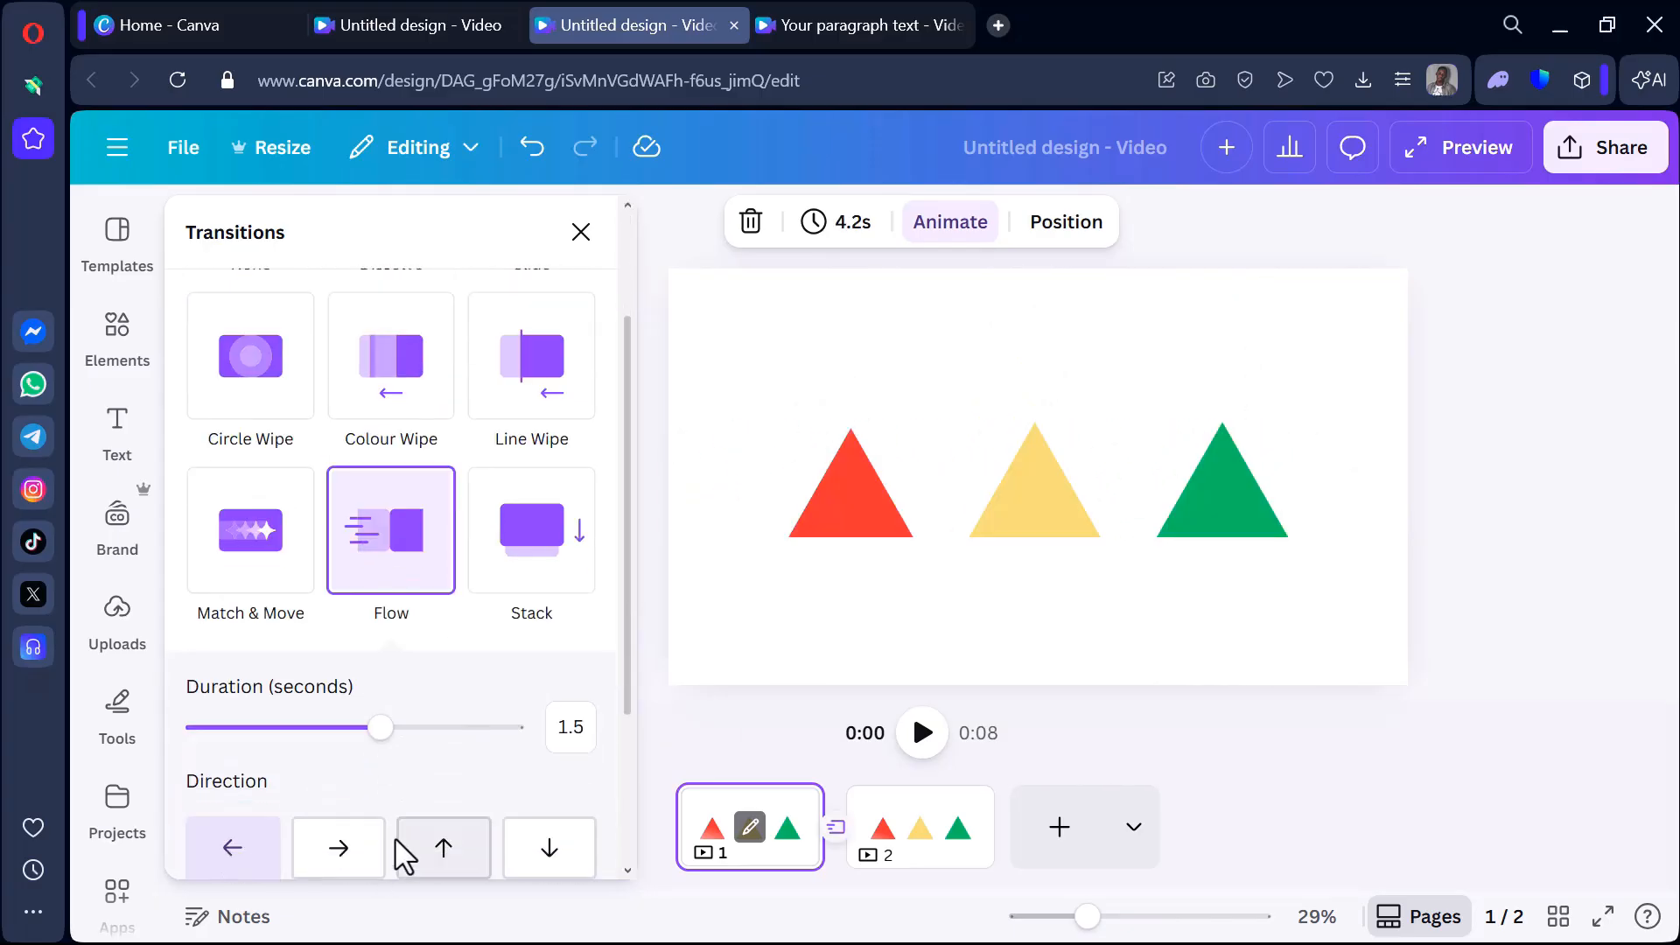
scroll(476, 772, "down", 3)
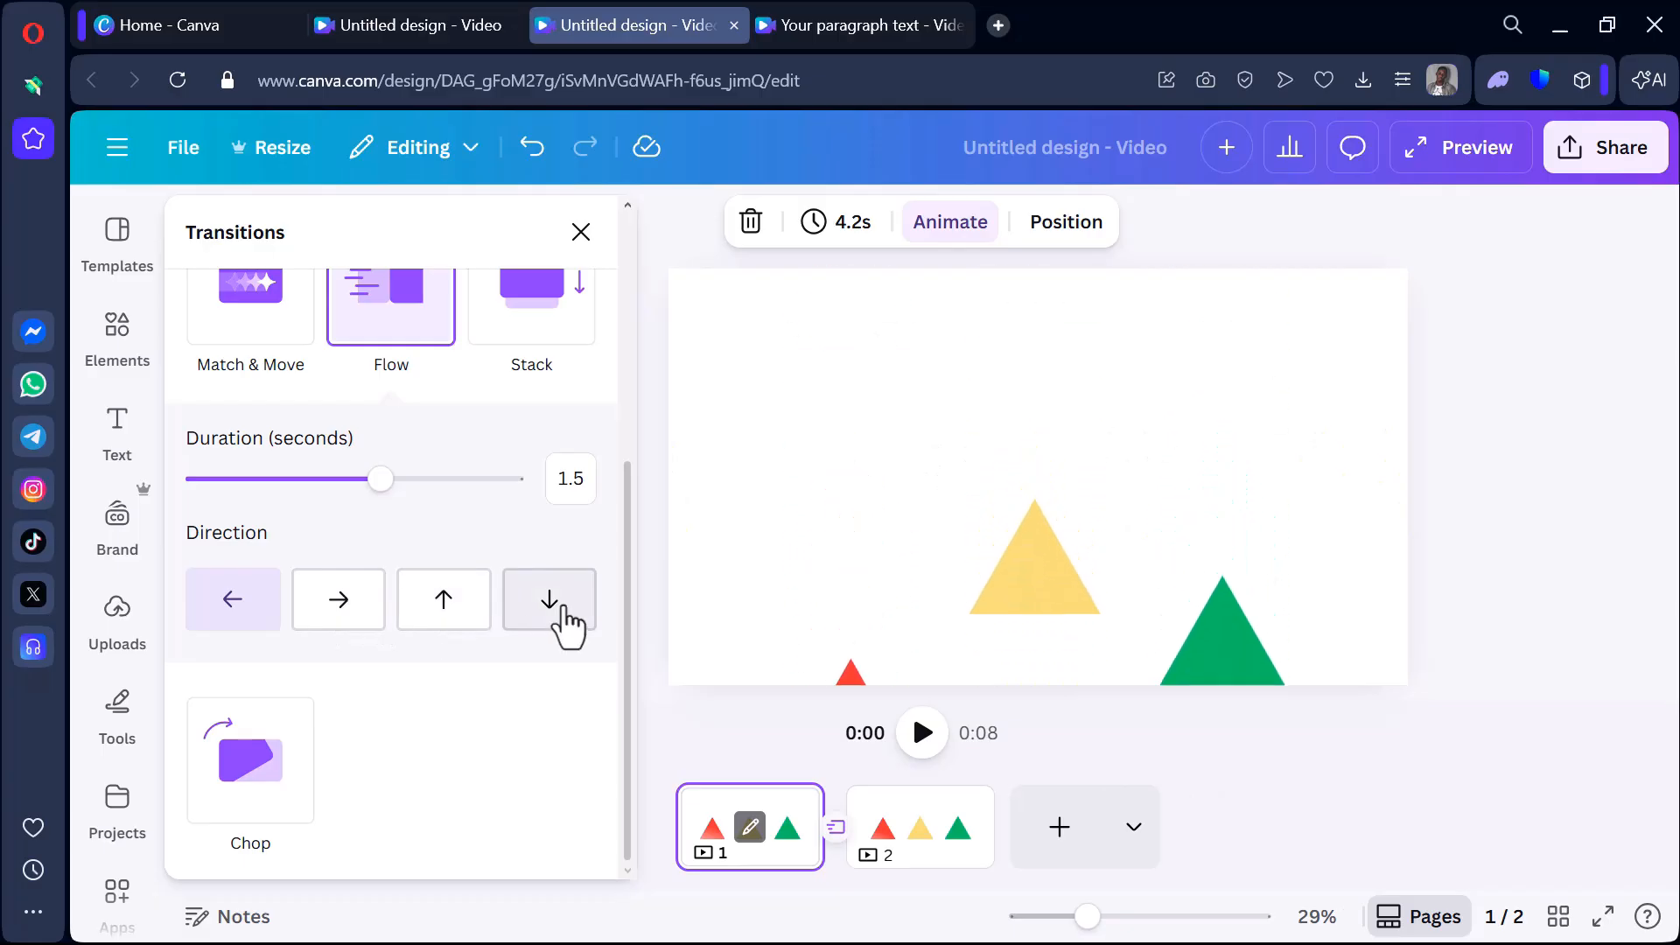
left_click(351, 624)
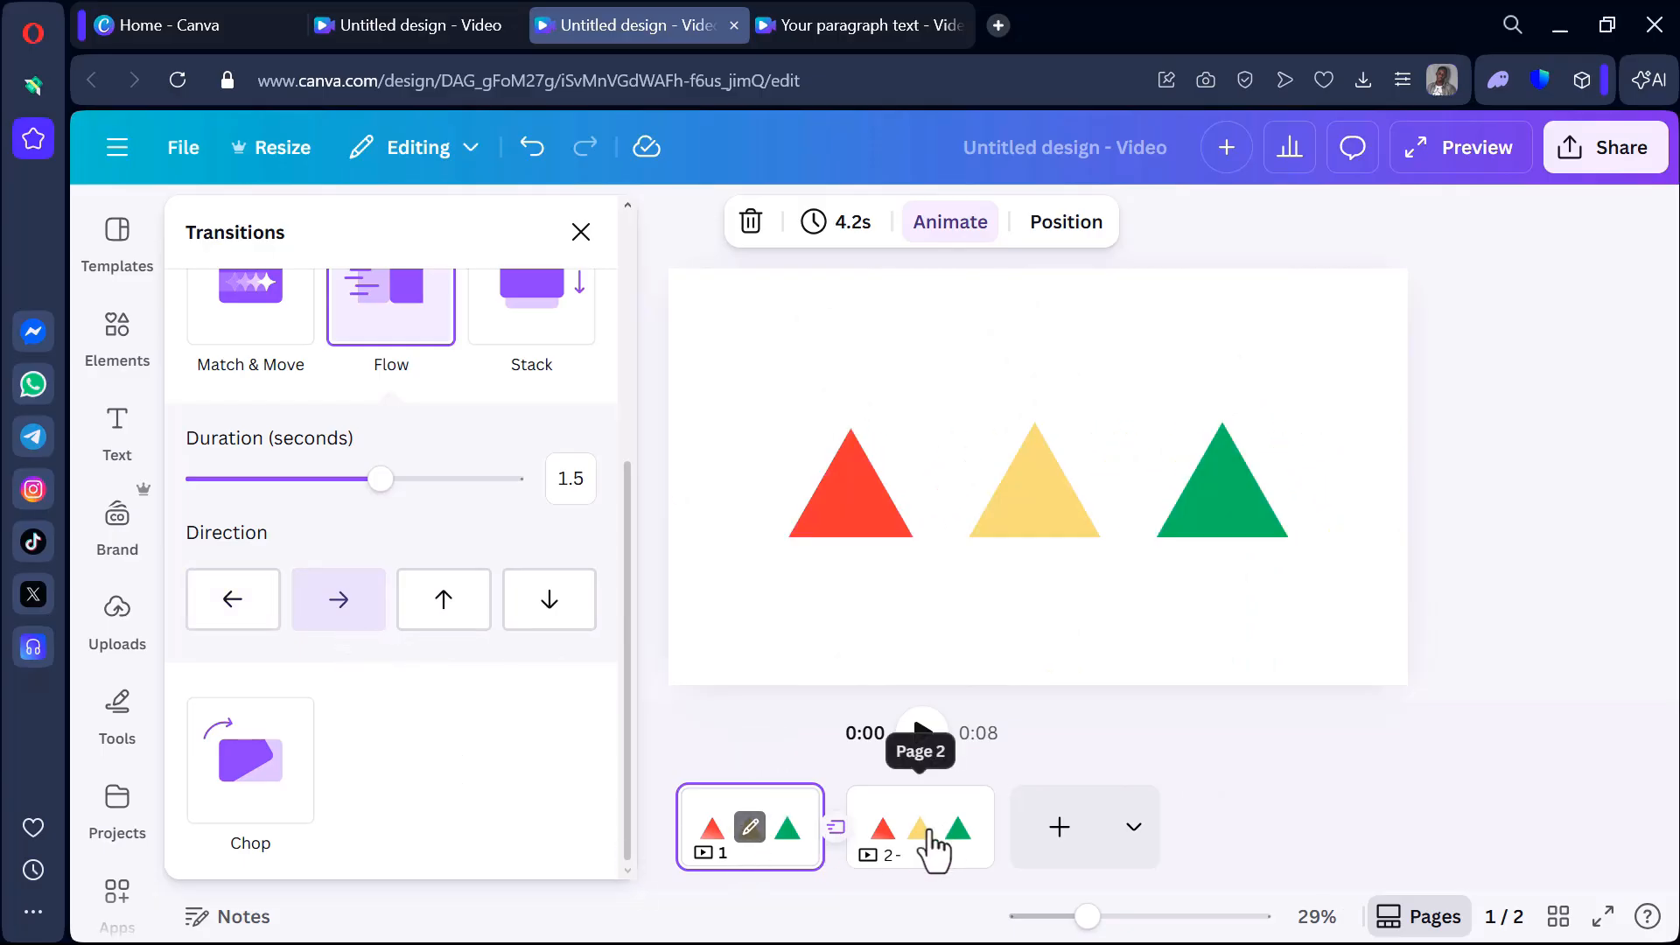
Switch to page 2, close the transition options and select the page itself.
left_click(960, 845)
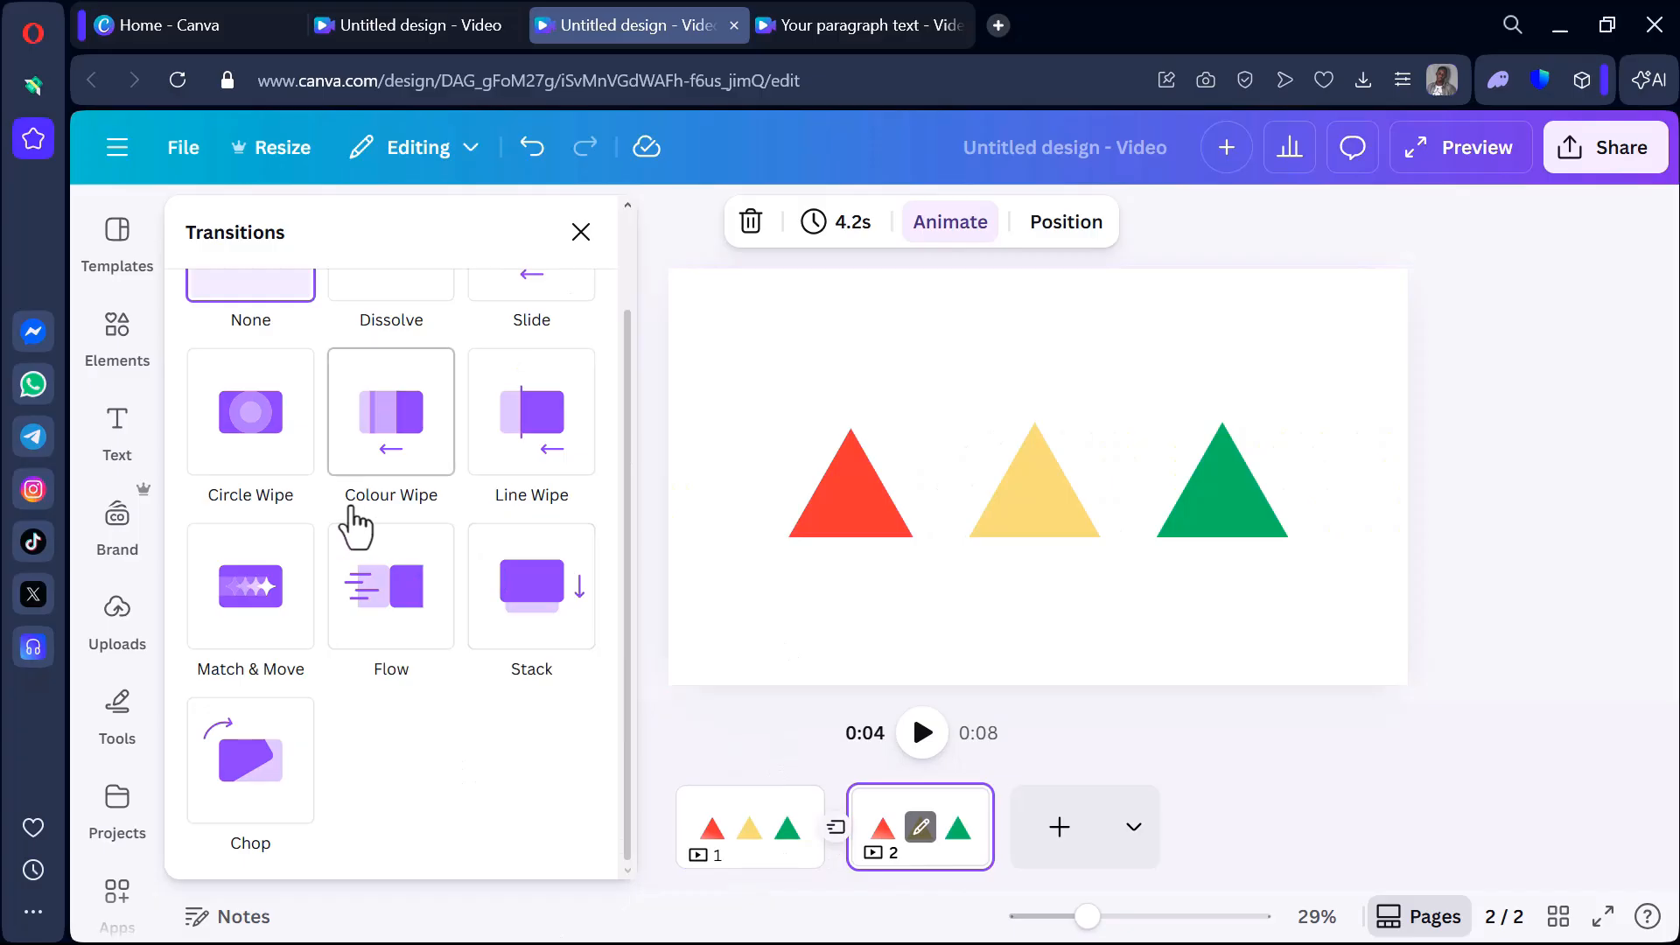
scroll(360, 506, "up", 1)
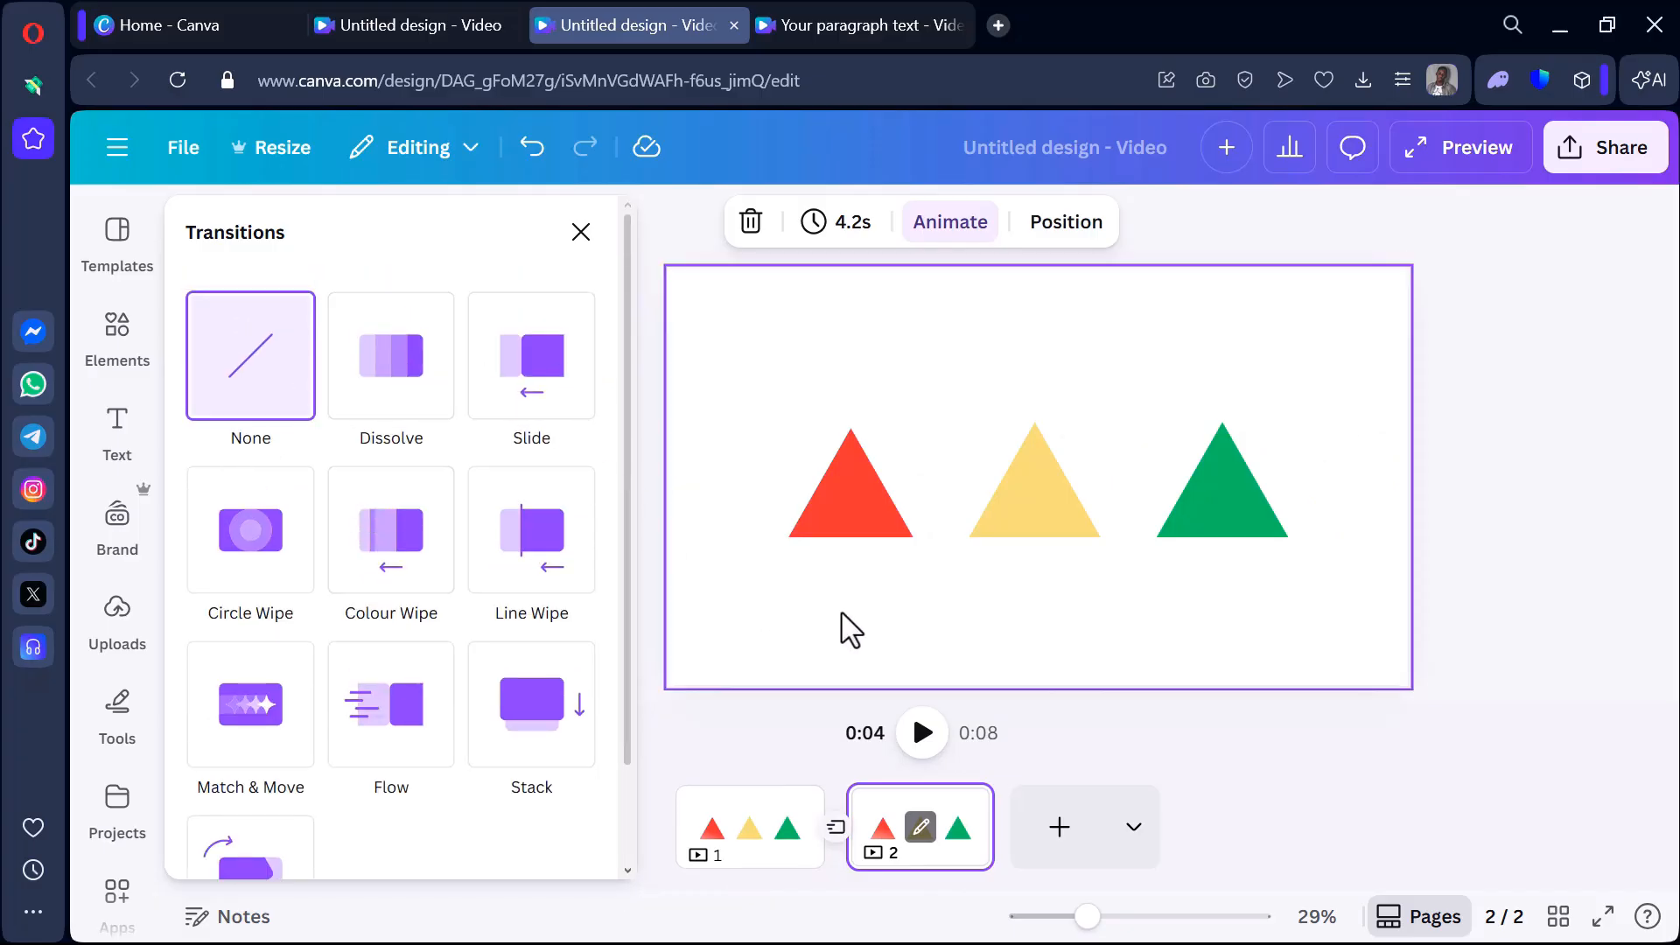
left_click(1414, 779)
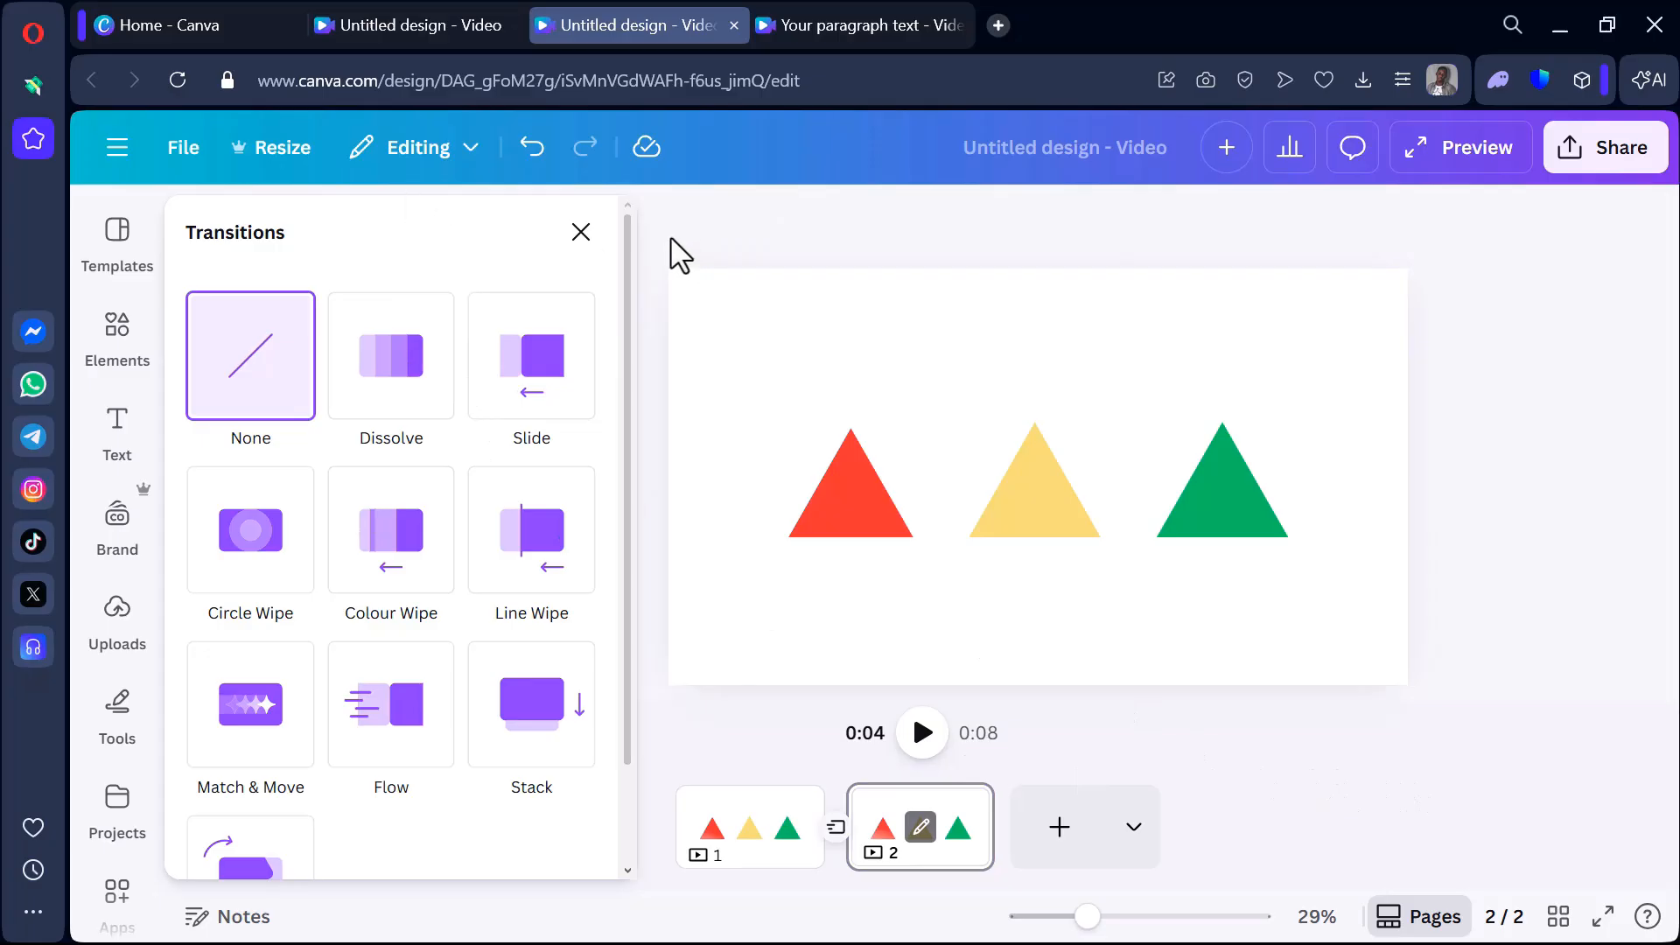
left_click(579, 233)
left_click(812, 328)
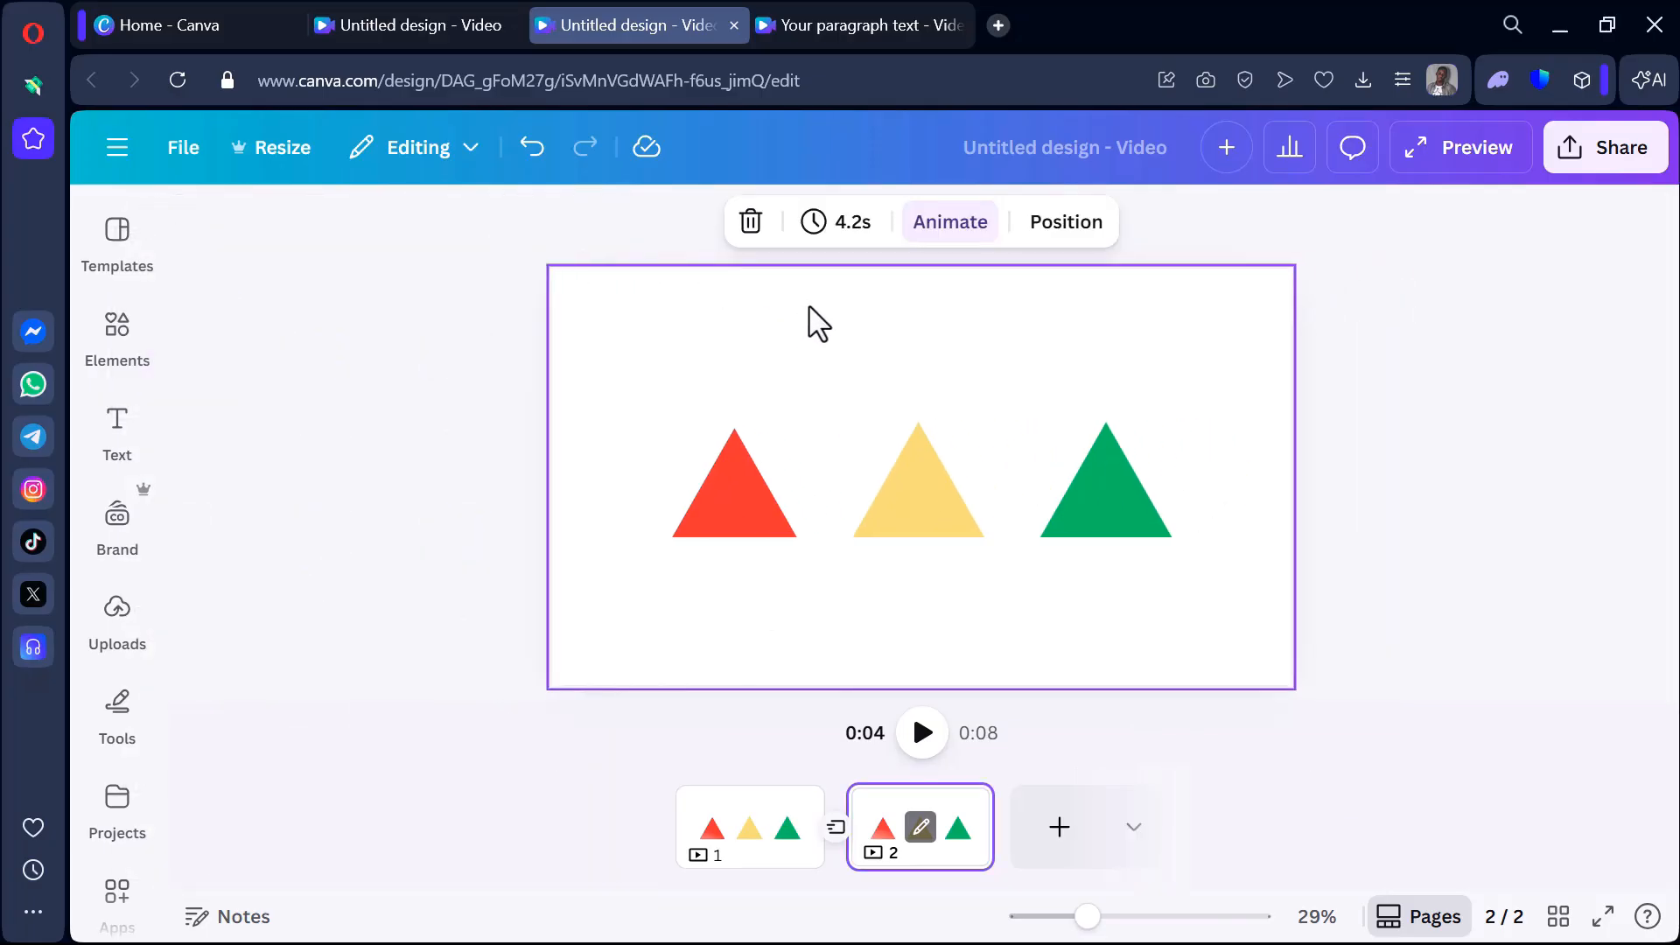
Apply the Pan page animation to page 2 with Animate set to Both, and close the animation options.
left_click(935, 235)
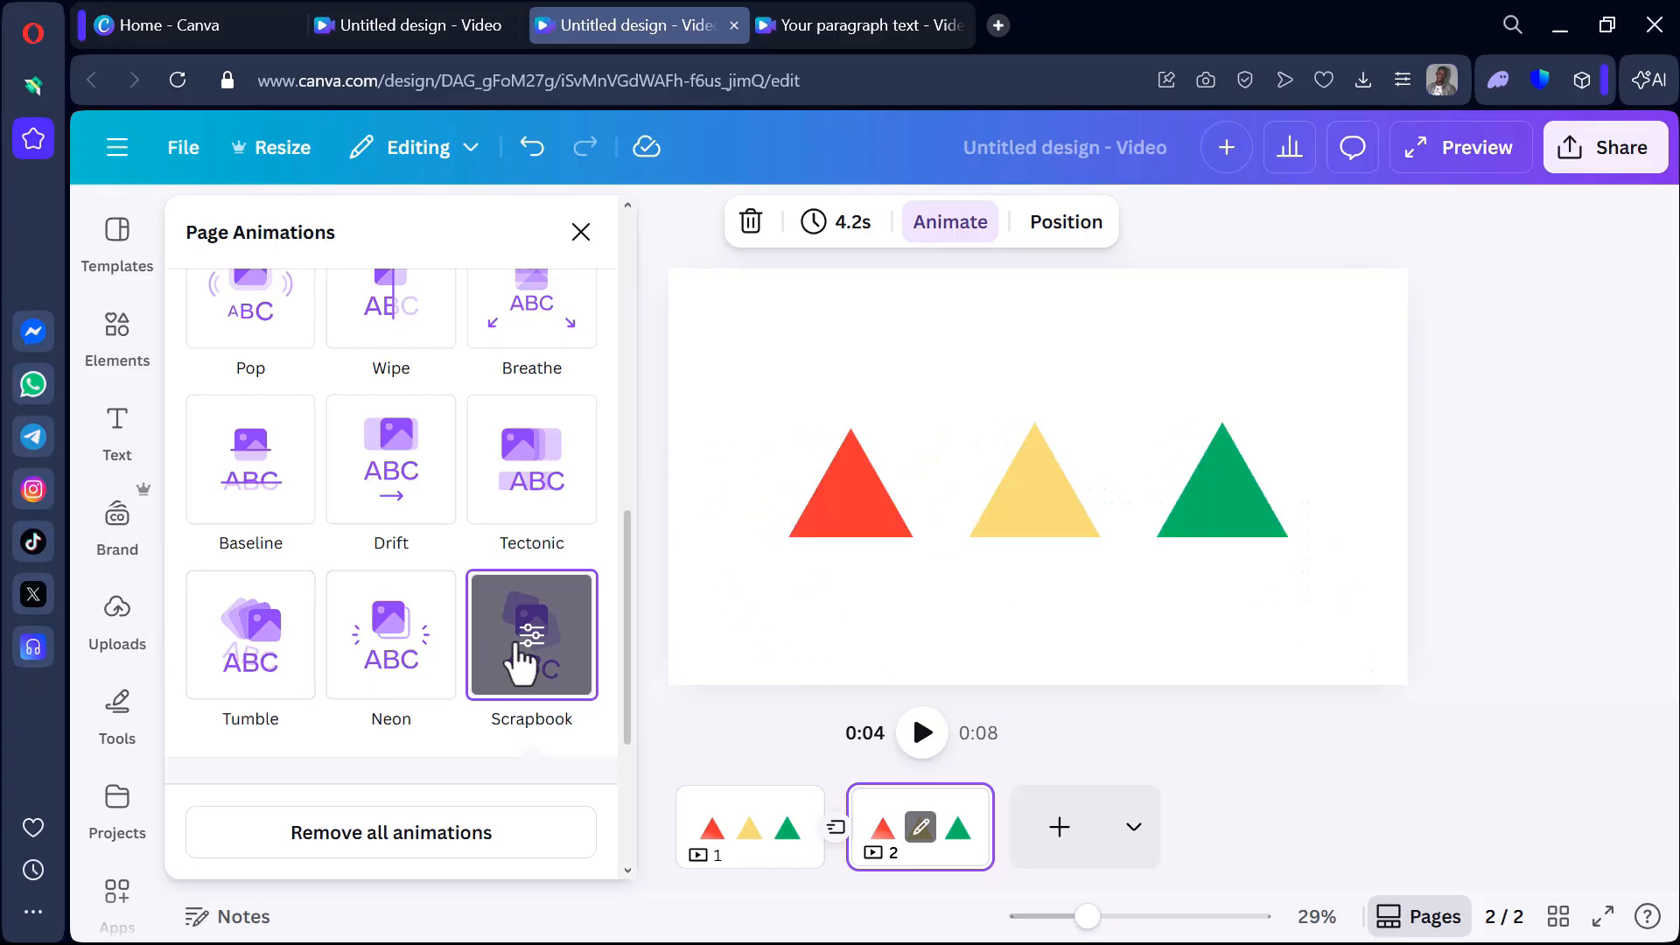
scroll(503, 665, "down", 4)
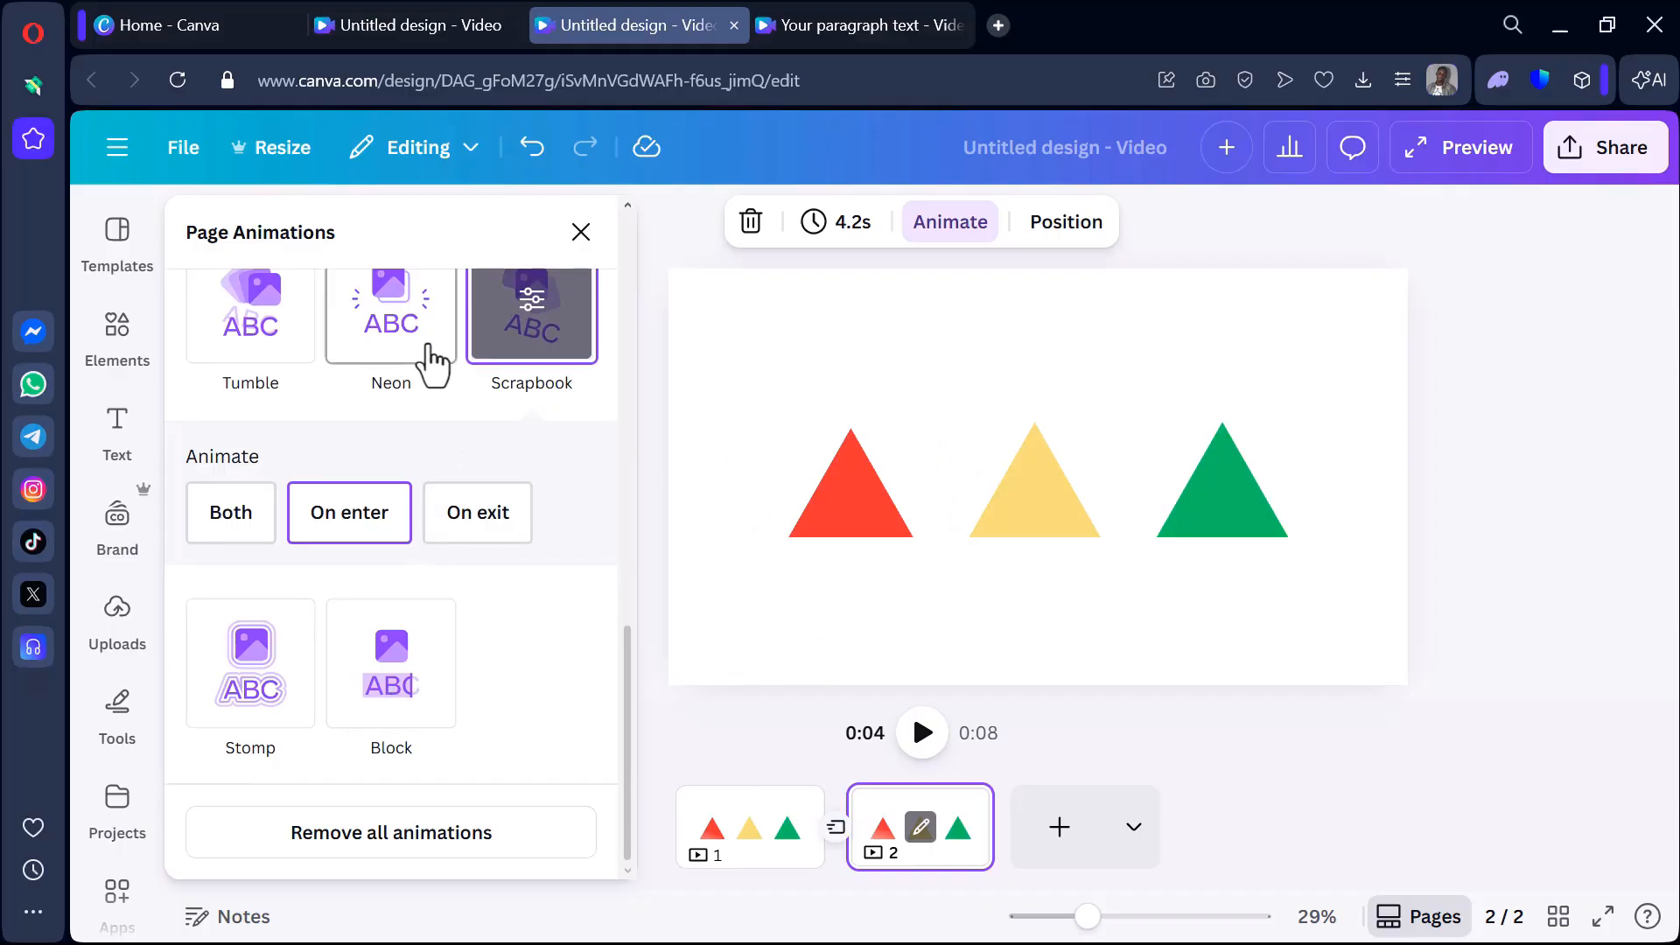
scroll(423, 342, "up", 7)
scroll(472, 376, "down", 1)
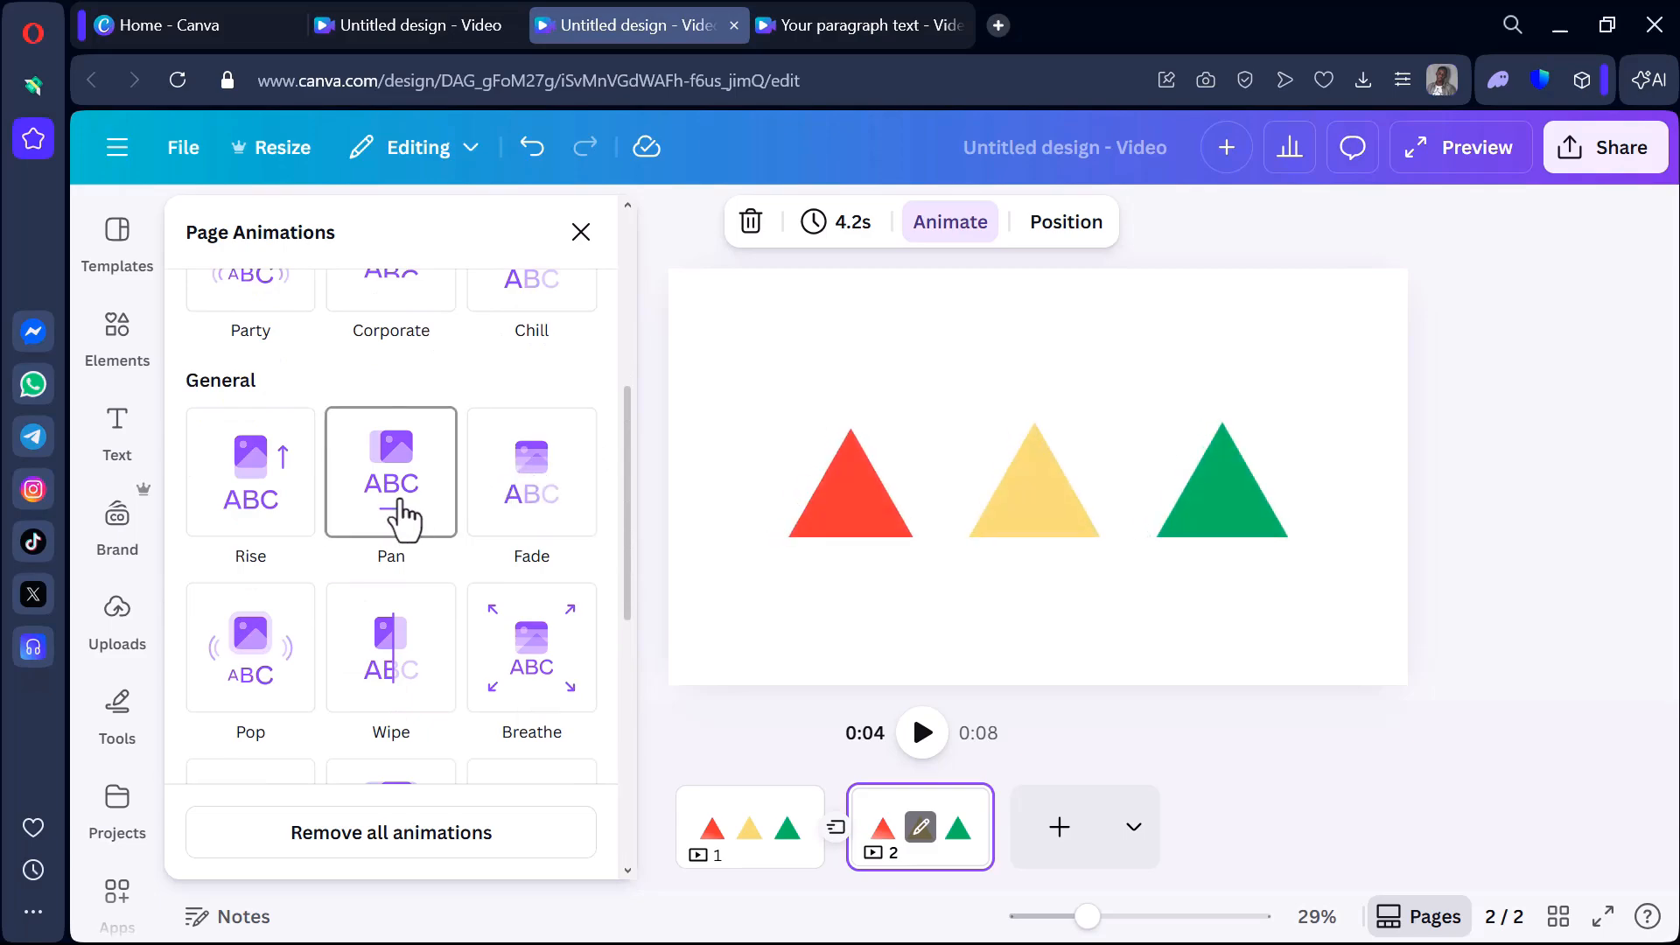
left_click(405, 516)
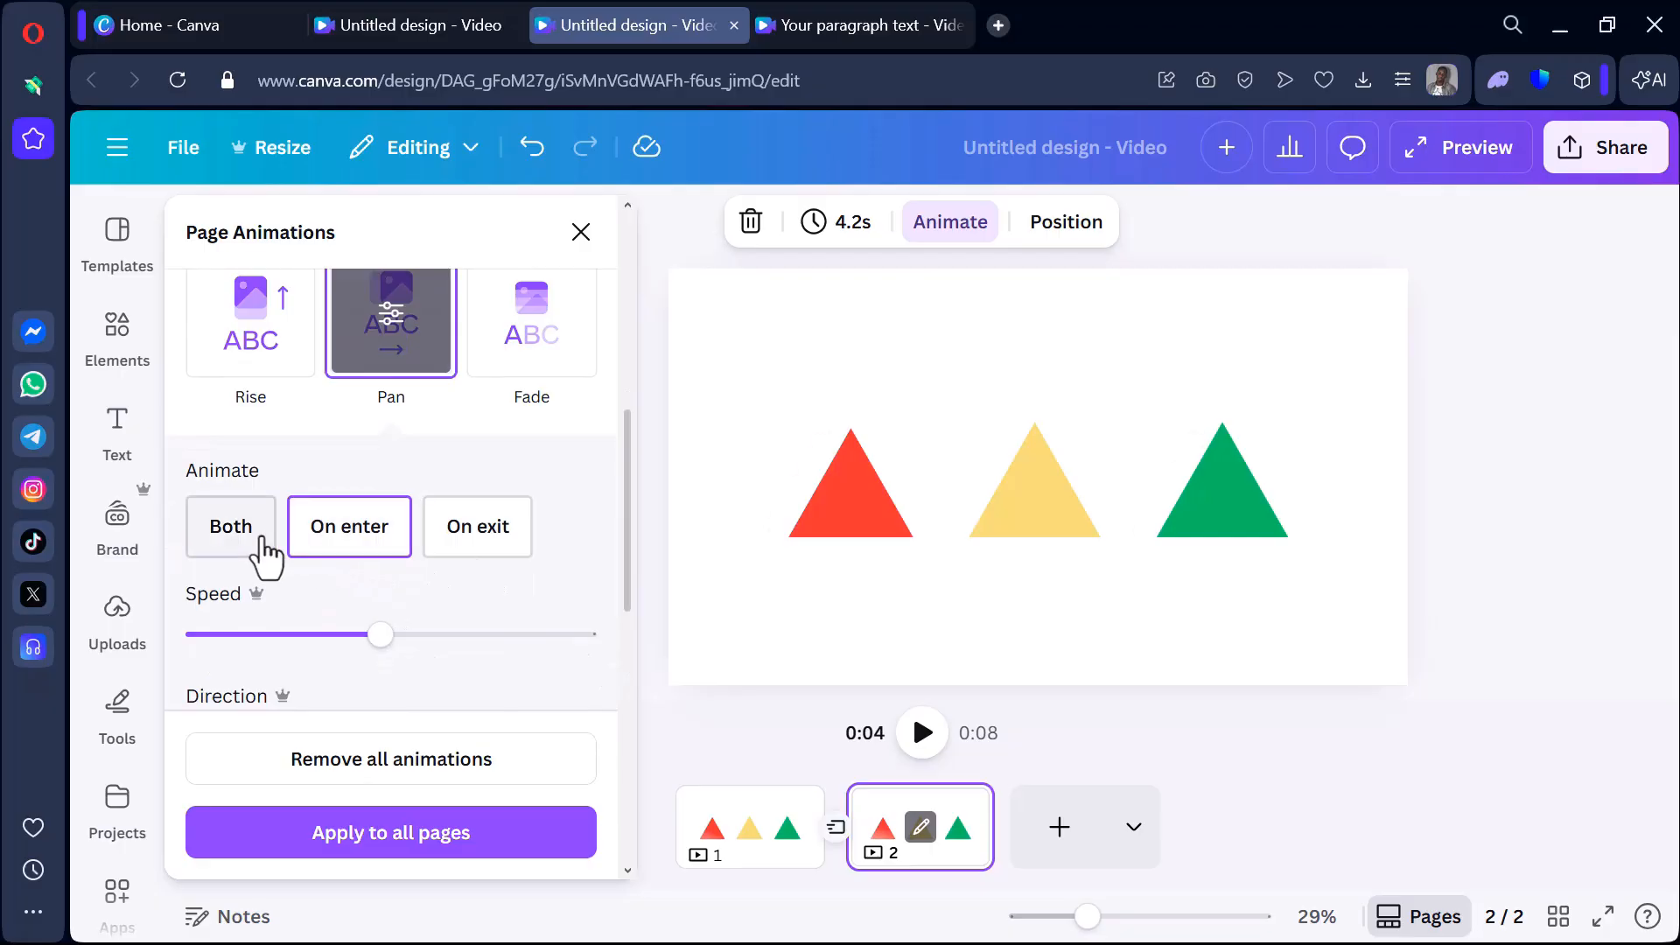
left_click(247, 538)
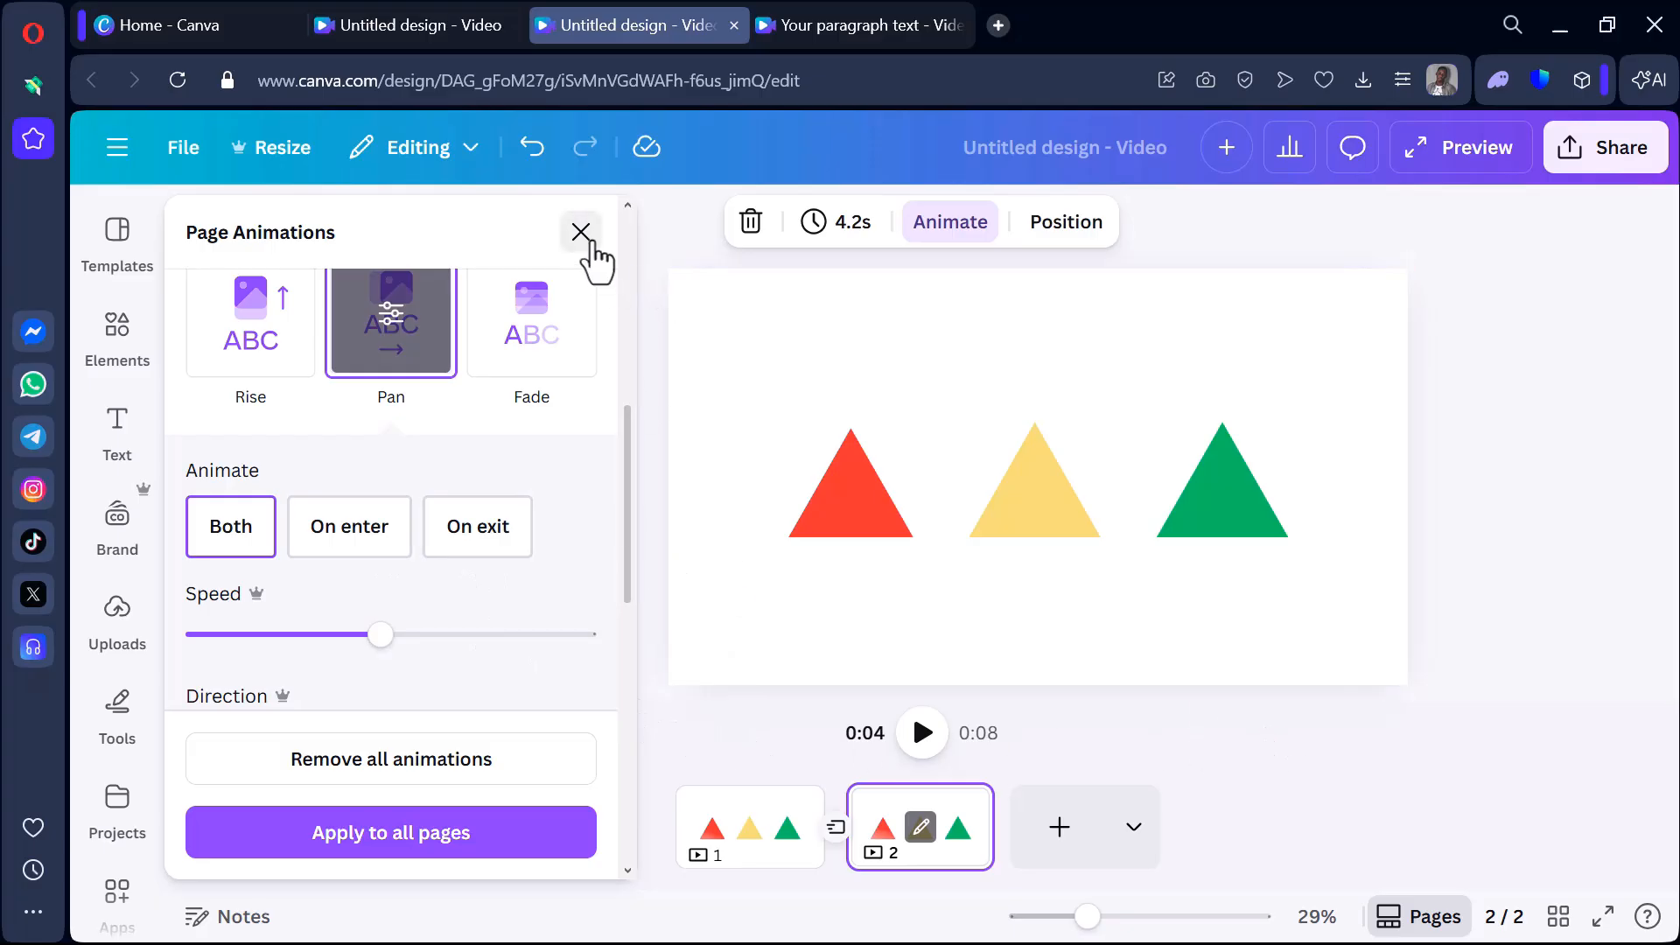
left_click(585, 238)
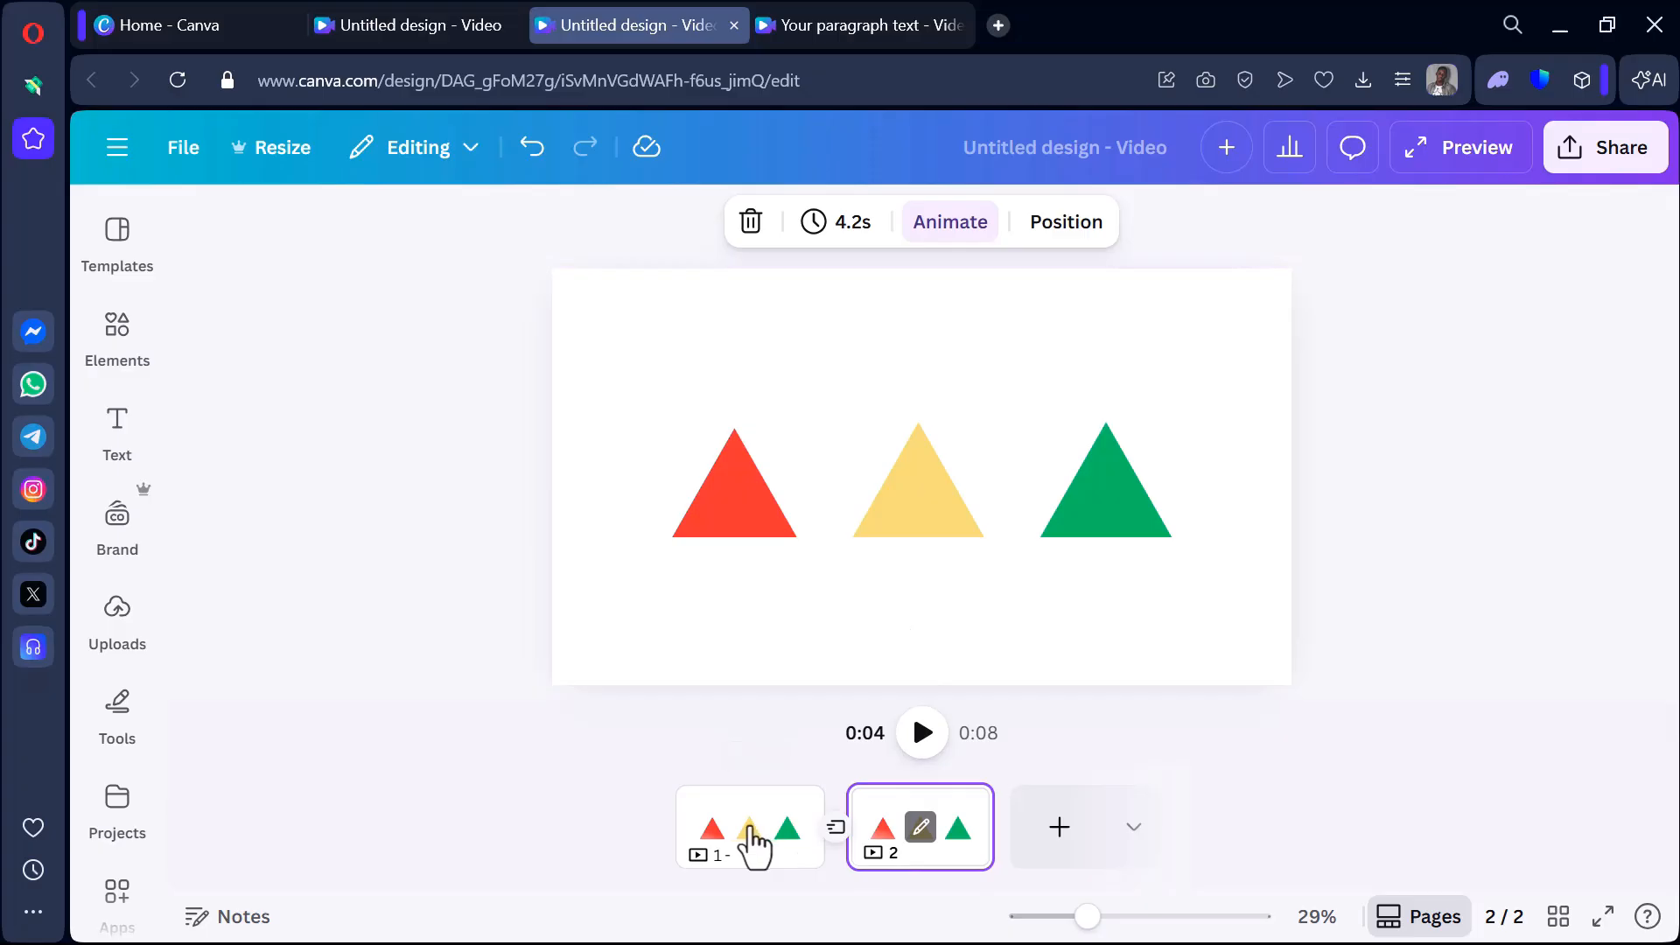
Play the video from page 1 to preview both page animations and the transition.
left_click(750, 842)
left_click(922, 737)
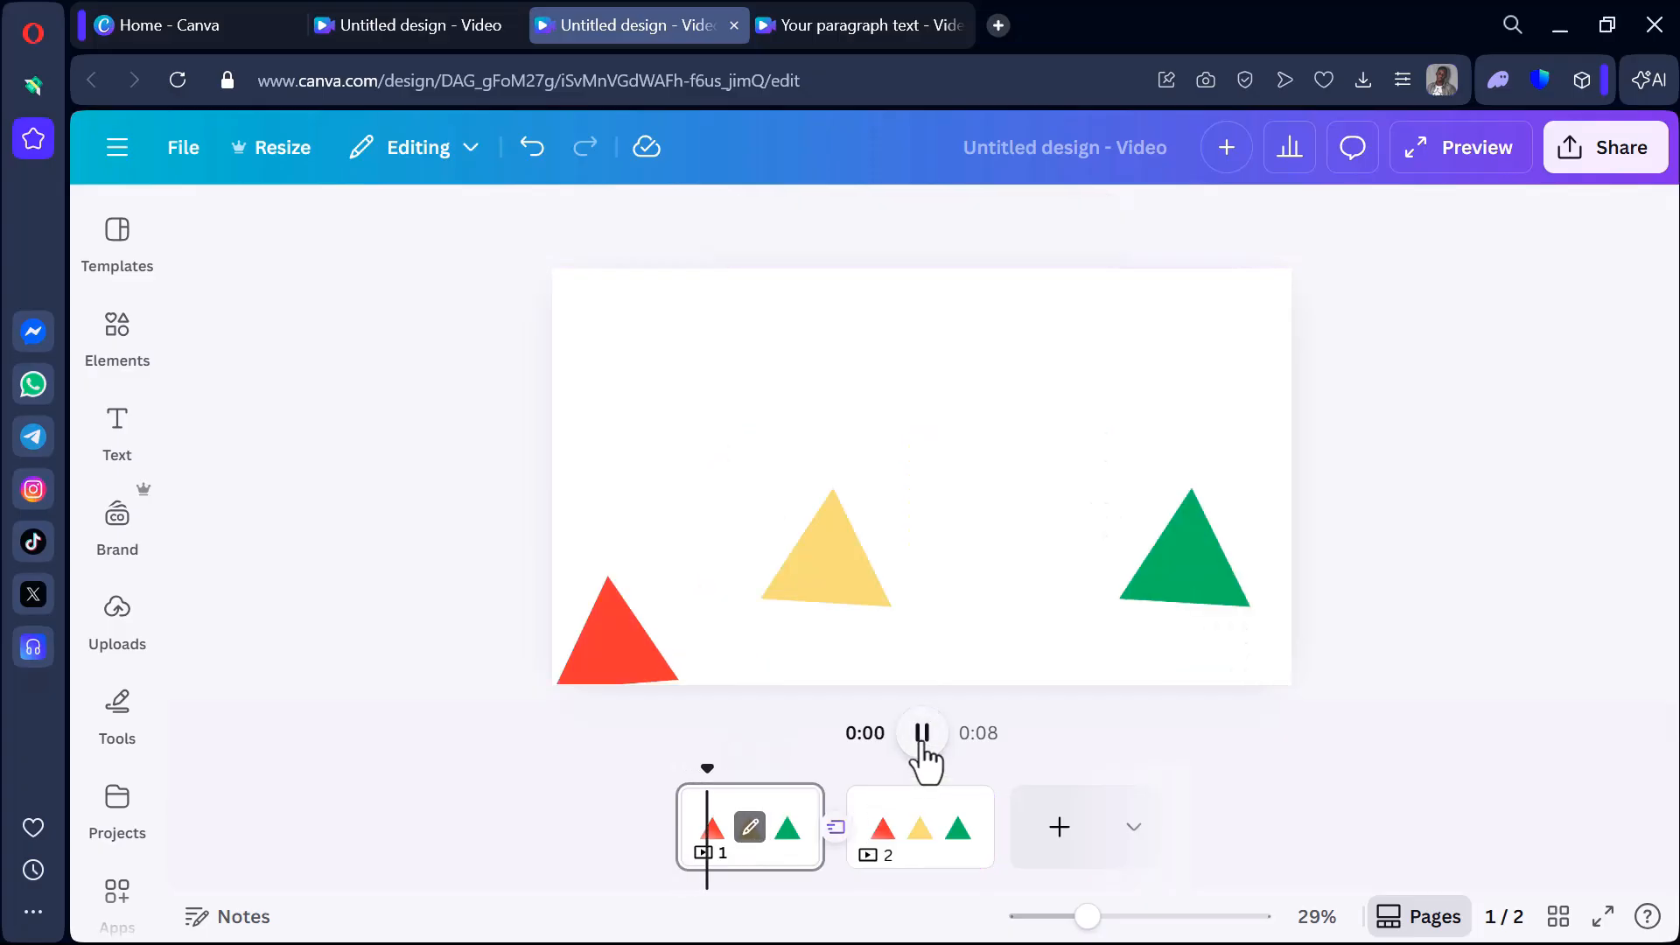